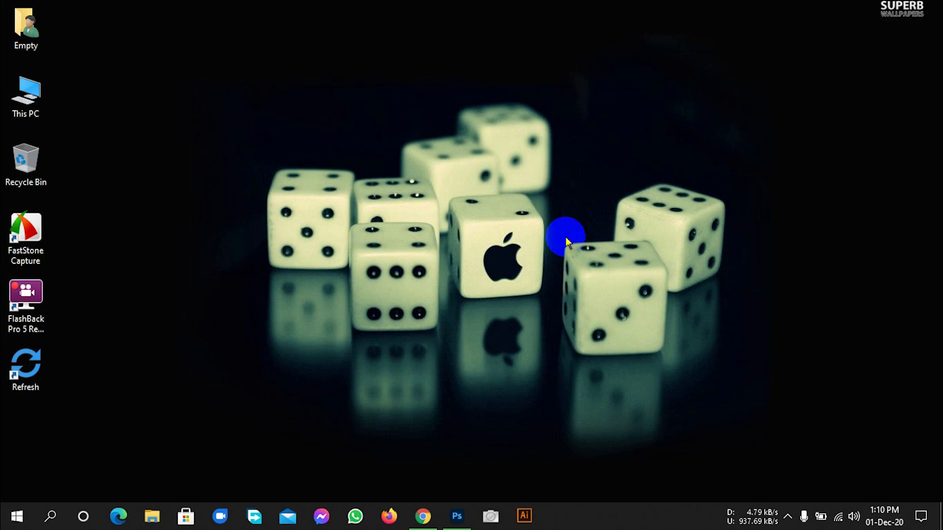
# Step: Switch to Photoshop and create a new document from the recent Custom preset, 2400 x 1800 px at 300 ppcm
pyautogui.click(457, 517)
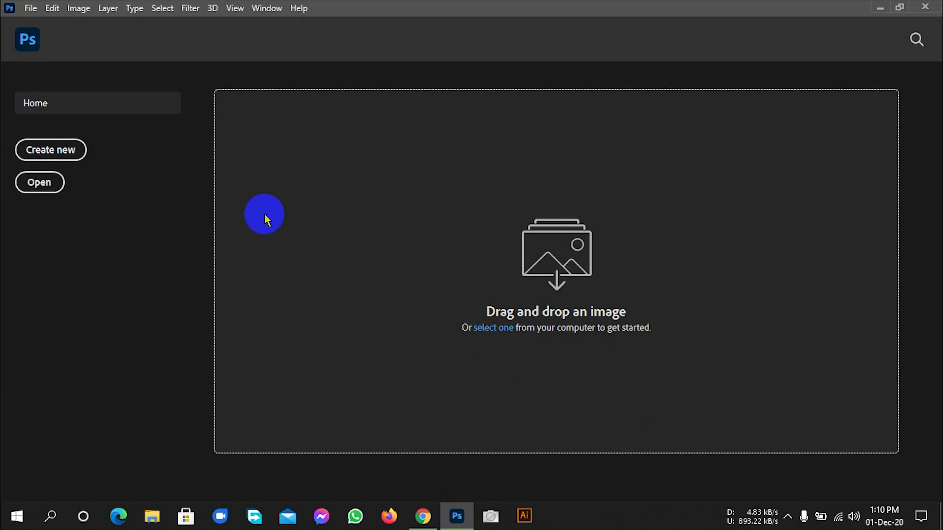
pyautogui.click(33, 10)
pyautogui.click(43, 26)
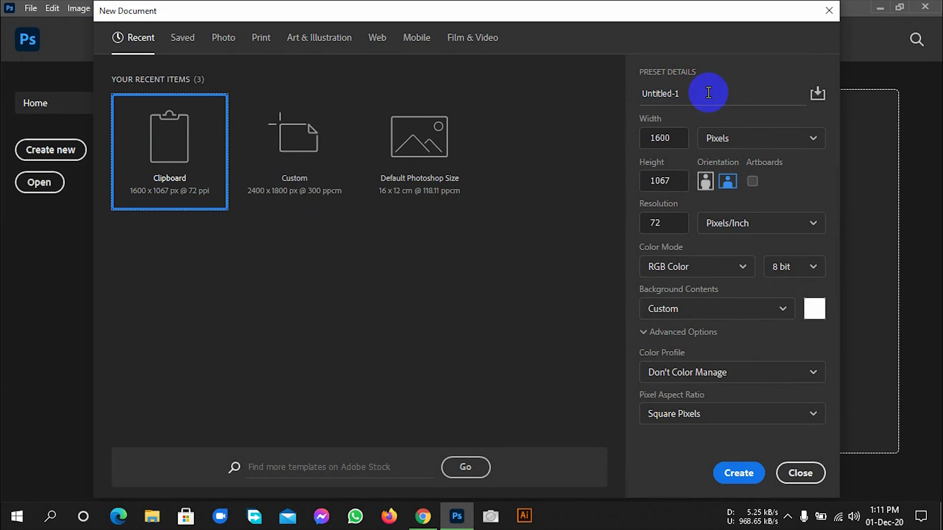
pyautogui.doubleClick(293, 159)
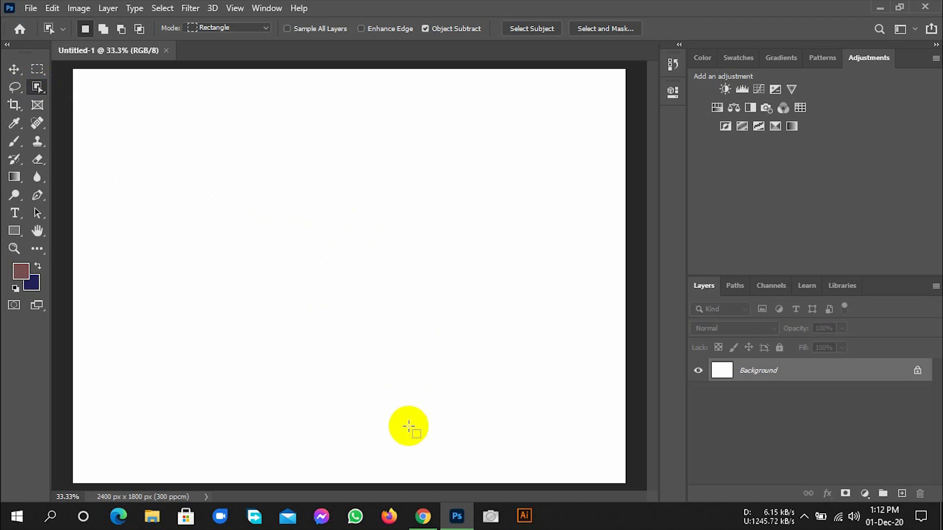
# Step: Switch to Chrome, search Google for "formal picture" and open the image results from the picture of the man in a black suit
pyautogui.click(425, 518)
pyautogui.moveTo(425, 518)
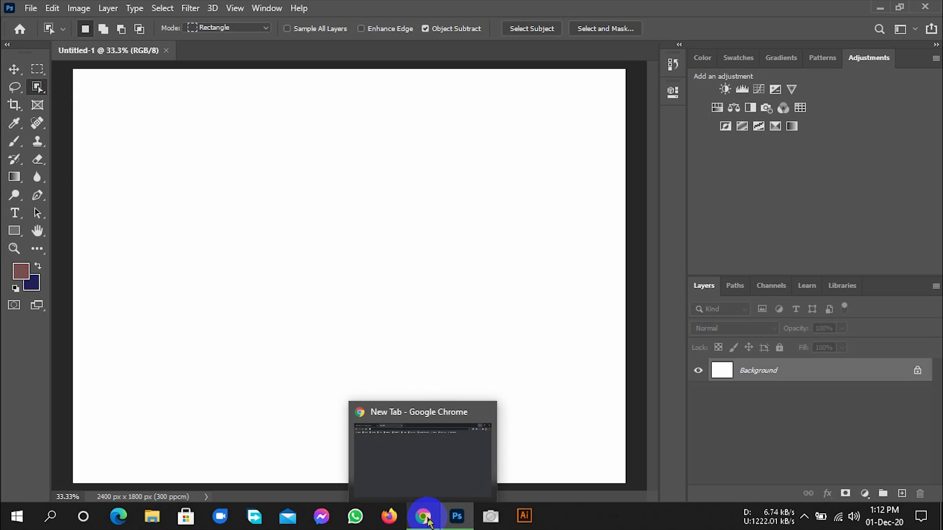
pyautogui.click(426, 518)
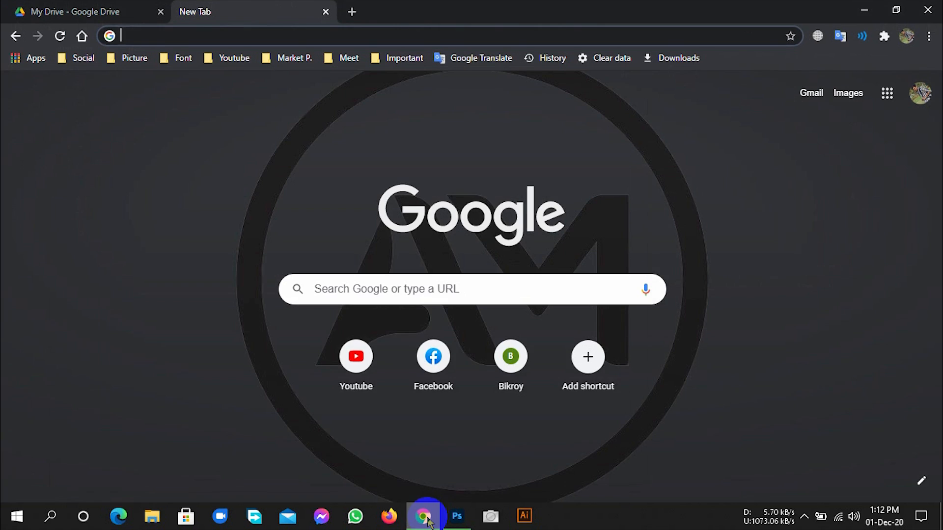
pyautogui.click(346, 289)
pyautogui.click(360, 316)
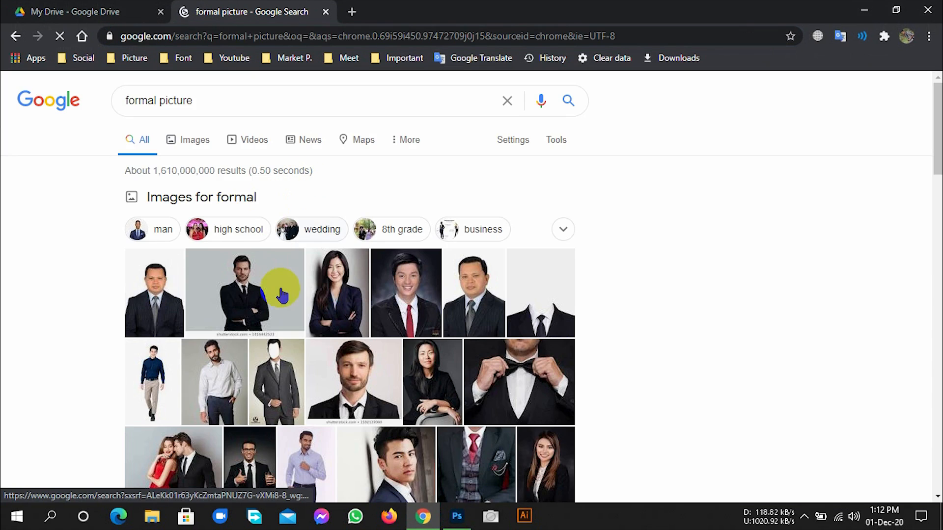
pyautogui.click(281, 295)
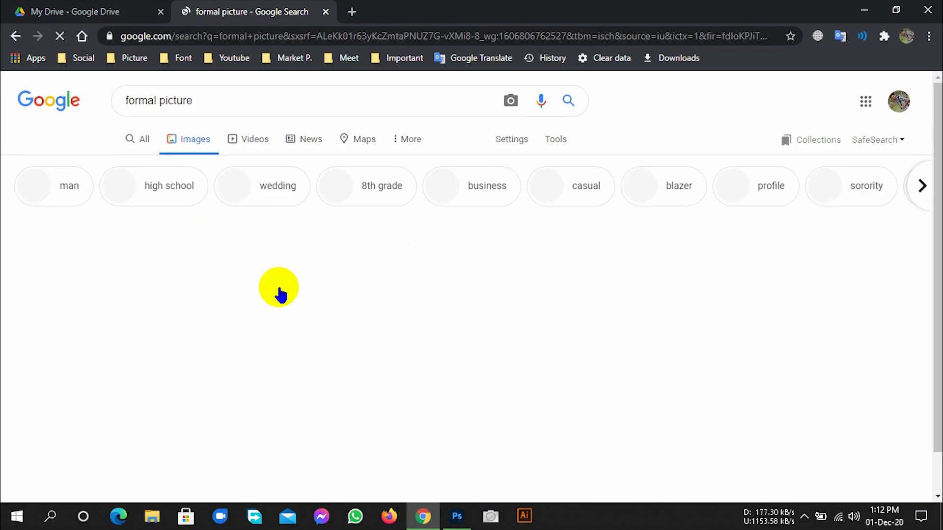
# Step: Copy the "Semi-Formal Attire Ideas for Men" photo of the man in a blue suit and paste it into the blank Photoshop document
pyautogui.scroll(-1, 349, 307)
pyautogui.scroll(-3, 349, 307)
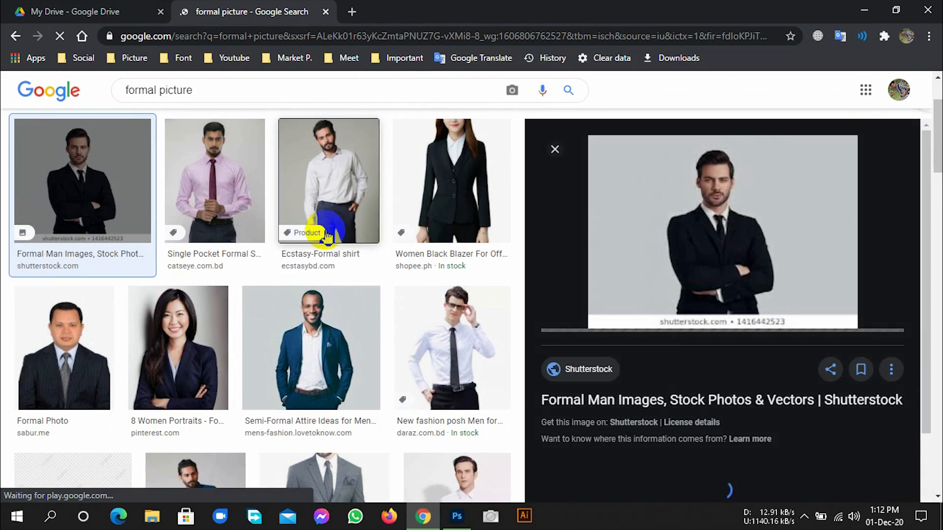
pyautogui.click(327, 237)
pyautogui.click(328, 301)
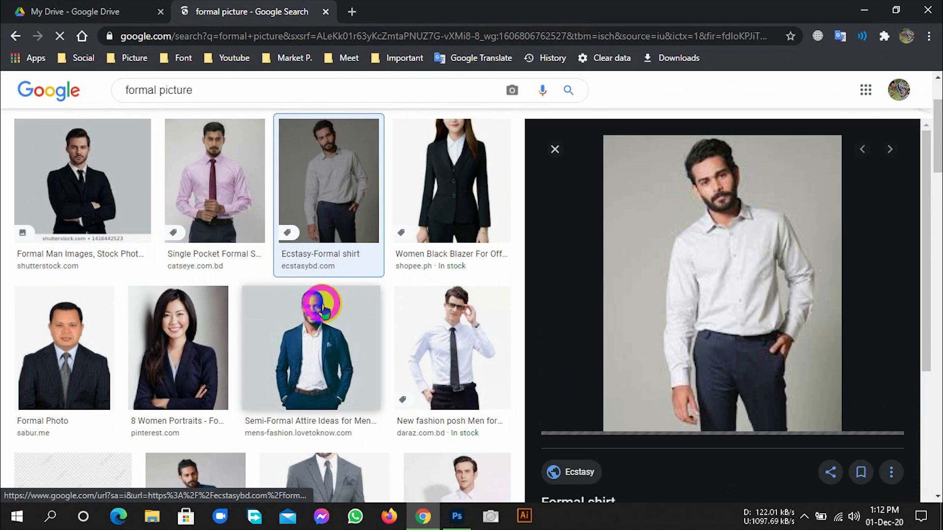
pyautogui.rightClick(642, 224)
pyautogui.click(690, 360)
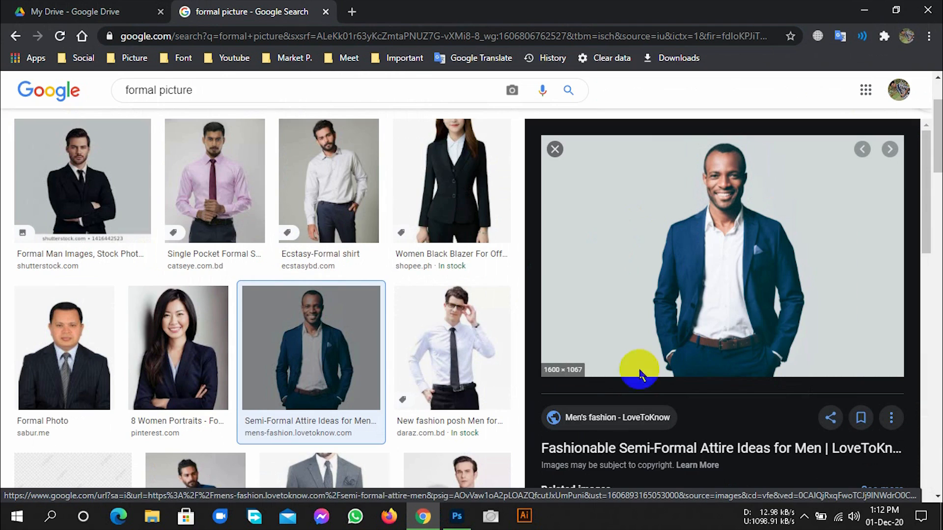
pyautogui.click(466, 515)
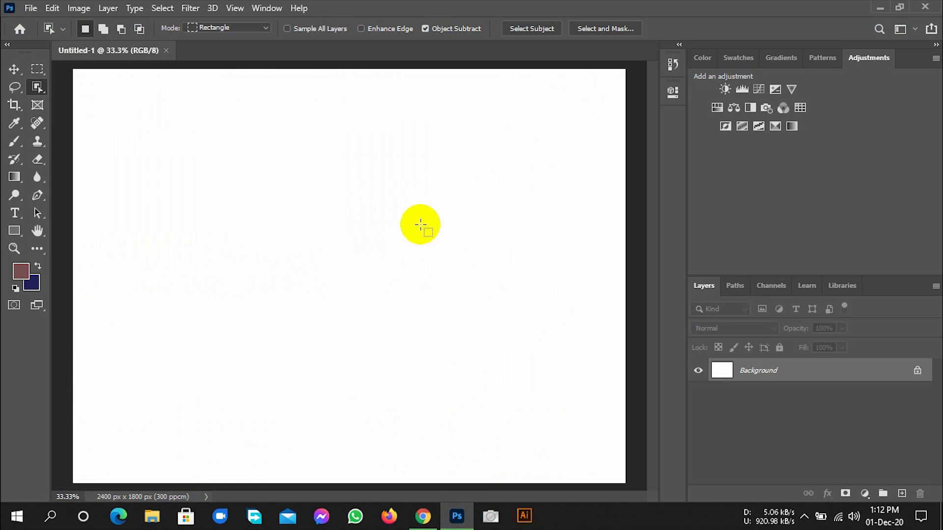
pyautogui.hotkey('ctrl', 'v')
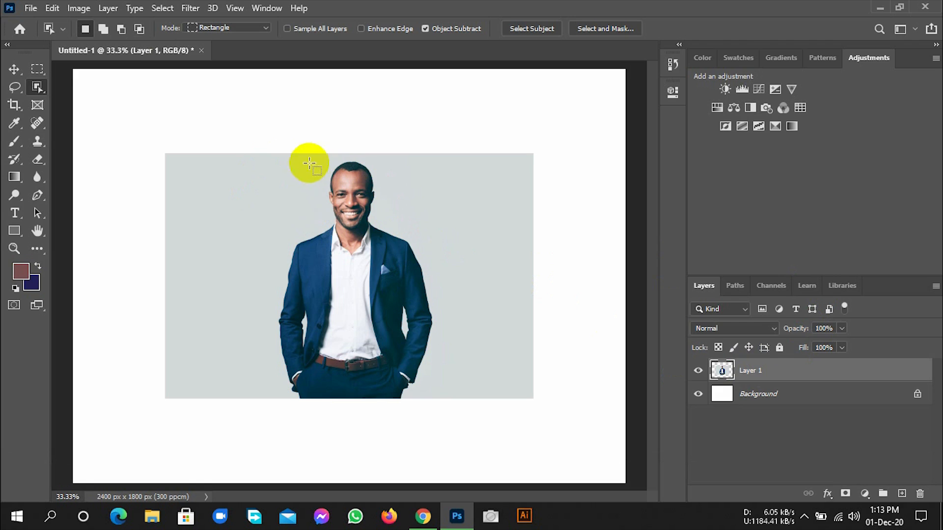
# Step: Select the man in the pasted photo with the Object Selection tool
pyautogui.moveTo(276, 156); pyautogui.dragTo(454, 397)
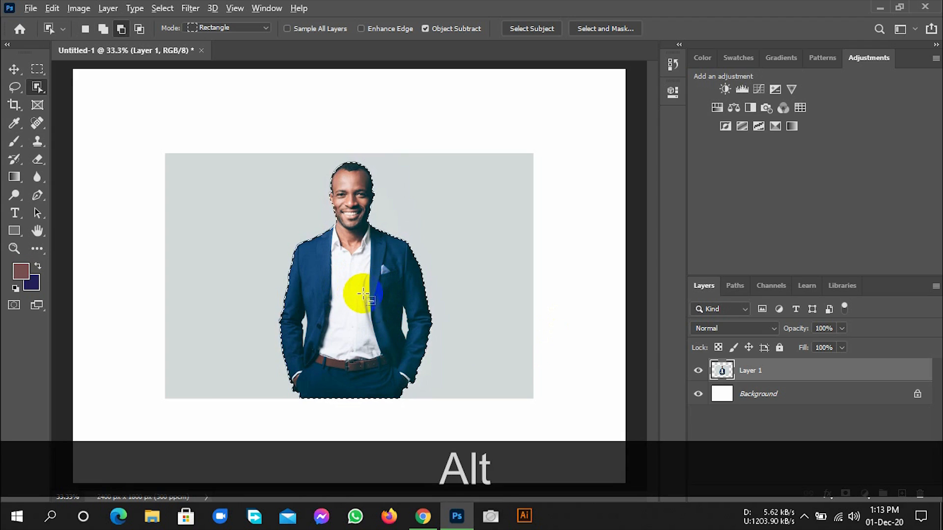
pyautogui.scroll(5, 364, 293)
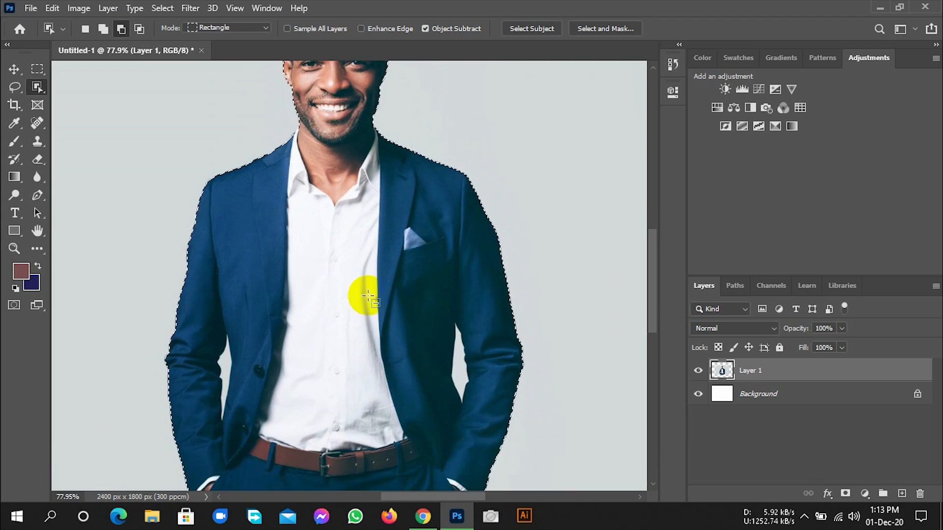
pyautogui.scroll(2, 363, 294)
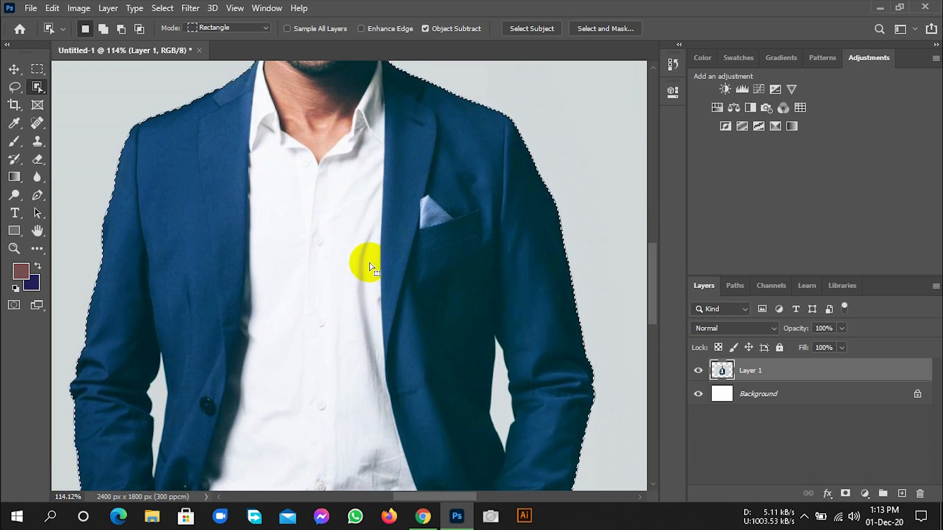
pyautogui.press('space')
pyautogui.moveTo(312, 168); pyautogui.dragTo(398, 355)
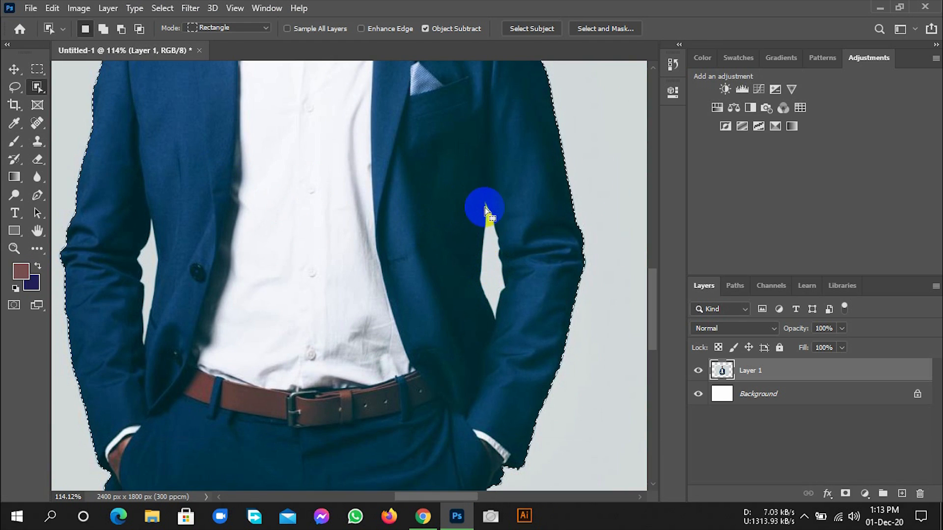
# Step: Try to exclude the background gap between the man's arm and torso from the selection, undoing the attempts
pyautogui.moveTo(485, 208); pyautogui.dragTo(499, 277)
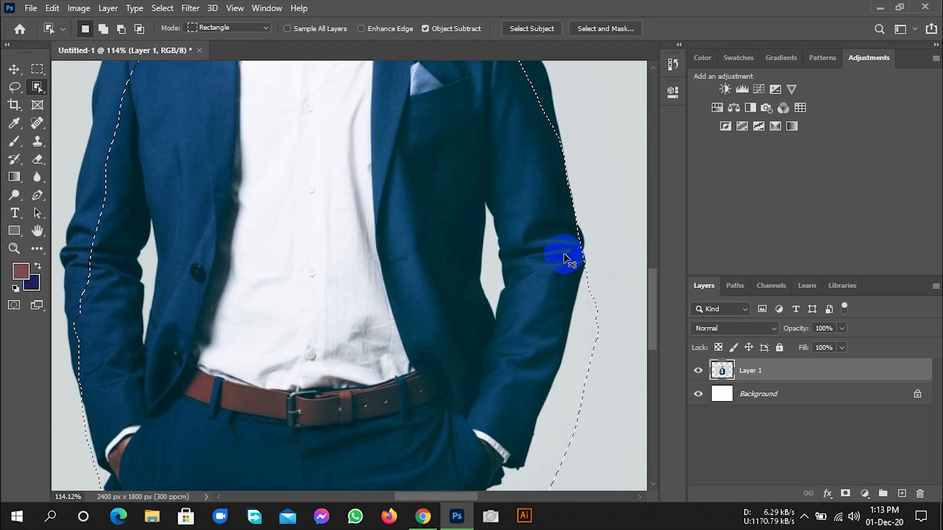
pyautogui.hotkey('ctrl', 'z')
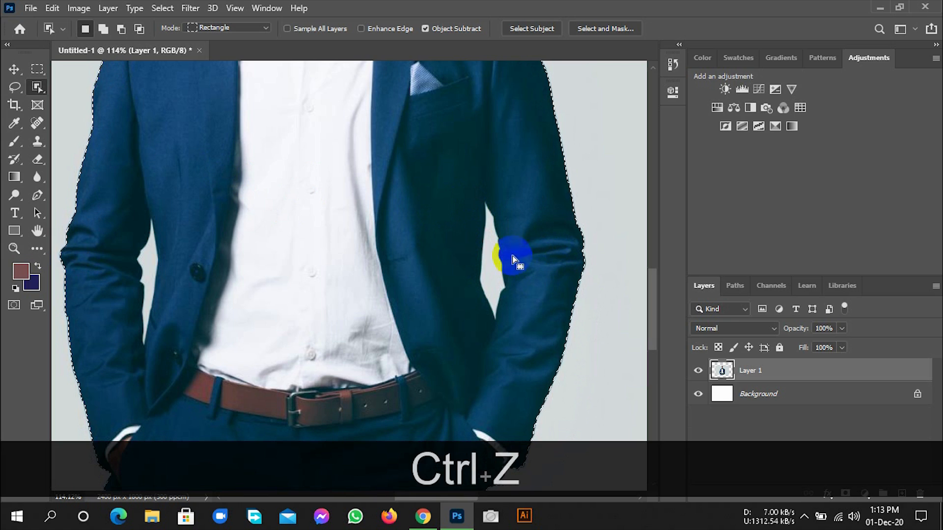
pyautogui.press('shift')
pyautogui.moveTo(484, 208); pyautogui.dragTo(504, 300)
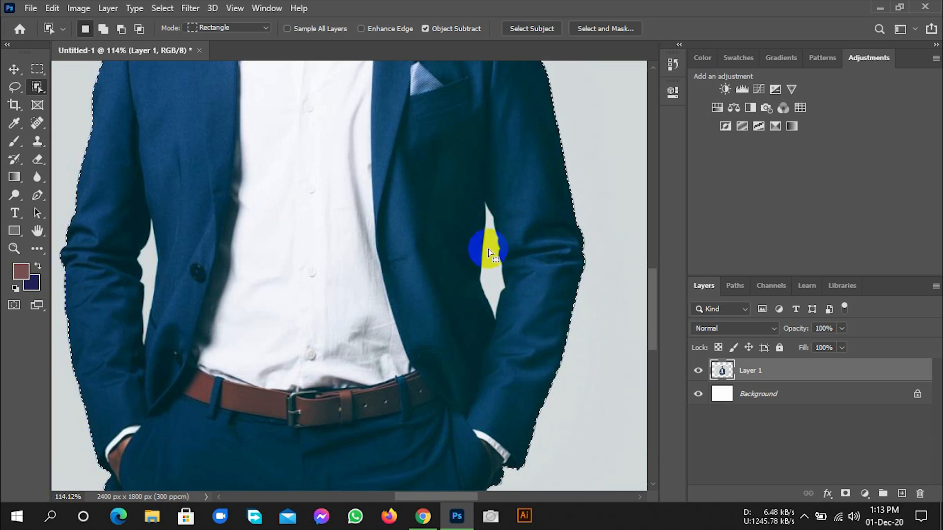
pyautogui.moveTo(476, 205); pyautogui.dragTo(515, 333)
pyautogui.hotkey('ctrl', 'z')
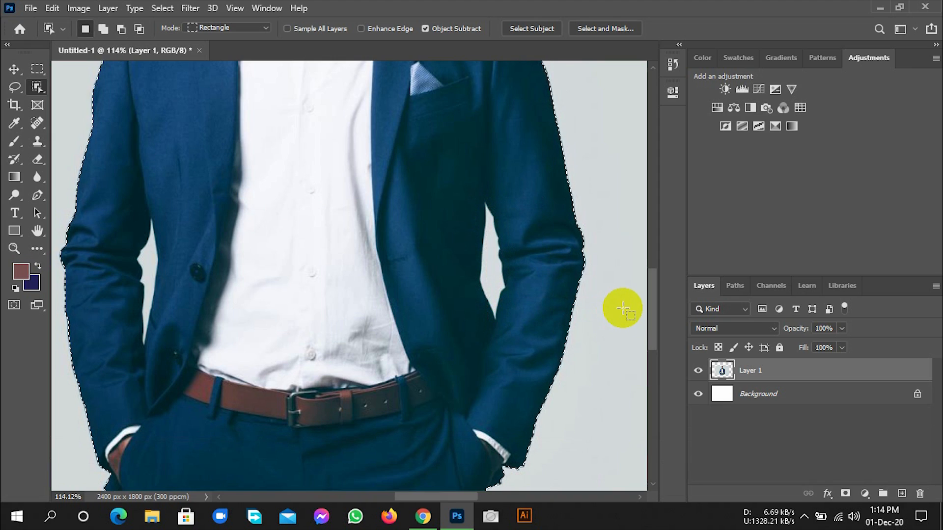
# Step: Clear the current selection and reselect the whole man with a rectangle around him using the Object Selection tool
pyautogui.scroll(-2, 602, 295)
pyautogui.scroll(-2, 593, 274)
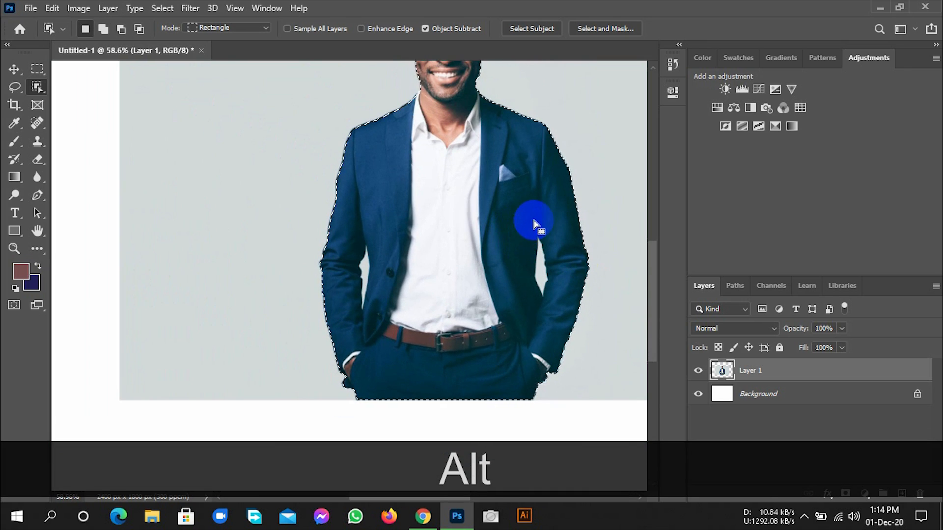
pyautogui.press('space')
pyautogui.moveTo(530, 217); pyautogui.dragTo(425, 307)
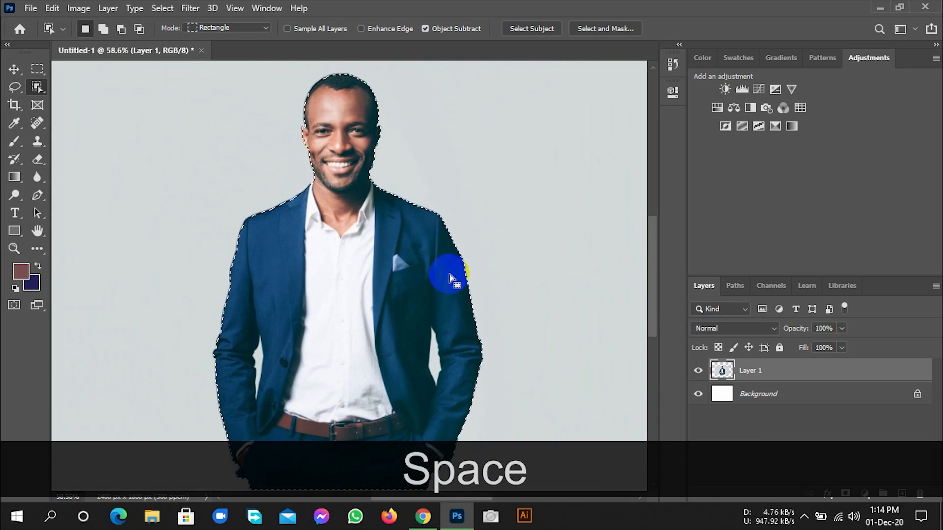
pyautogui.scroll(-2, 440, 249)
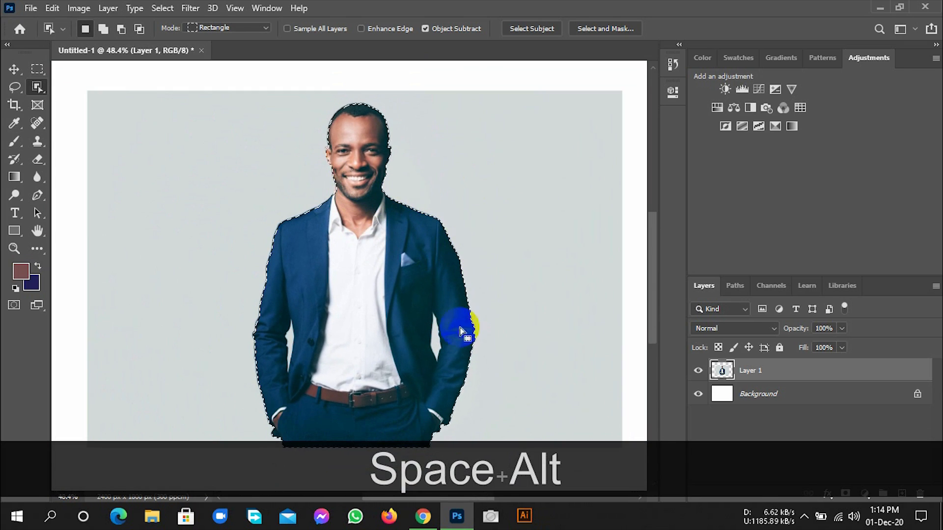
pyautogui.rightClick(37, 87)
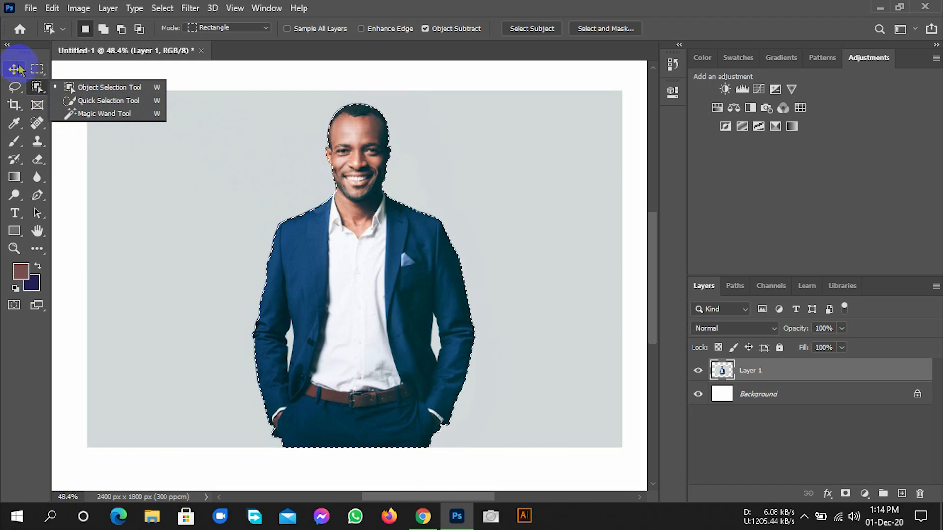
pyautogui.scroll(1, 346, 253)
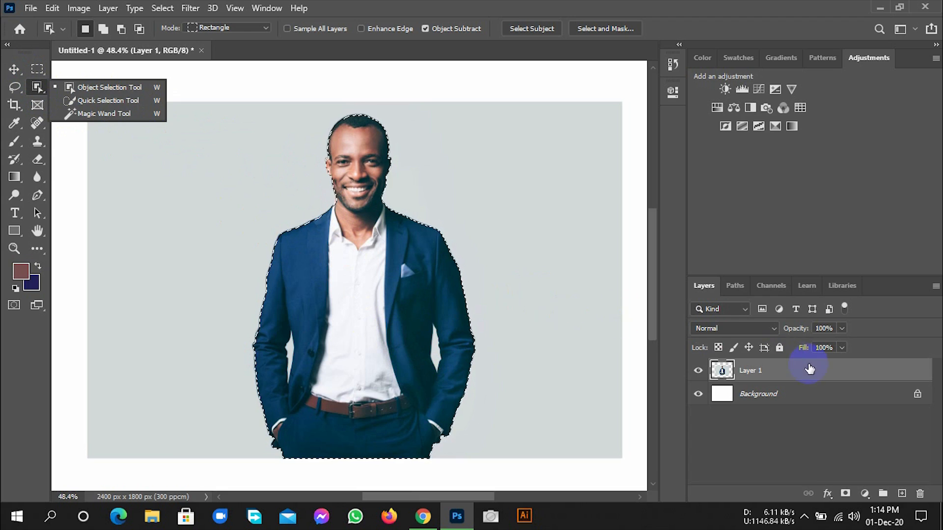
pyautogui.click(527, 306)
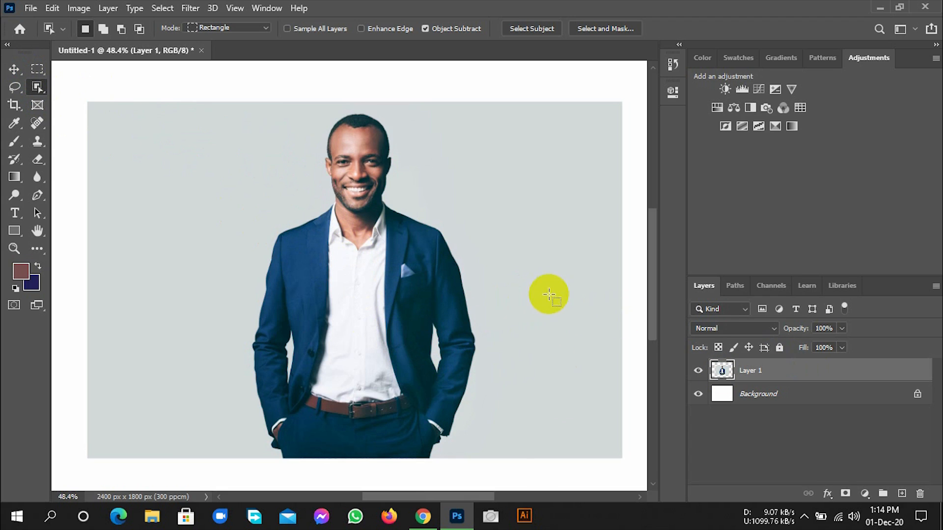
pyautogui.moveTo(289, 118); pyautogui.dragTo(486, 472)
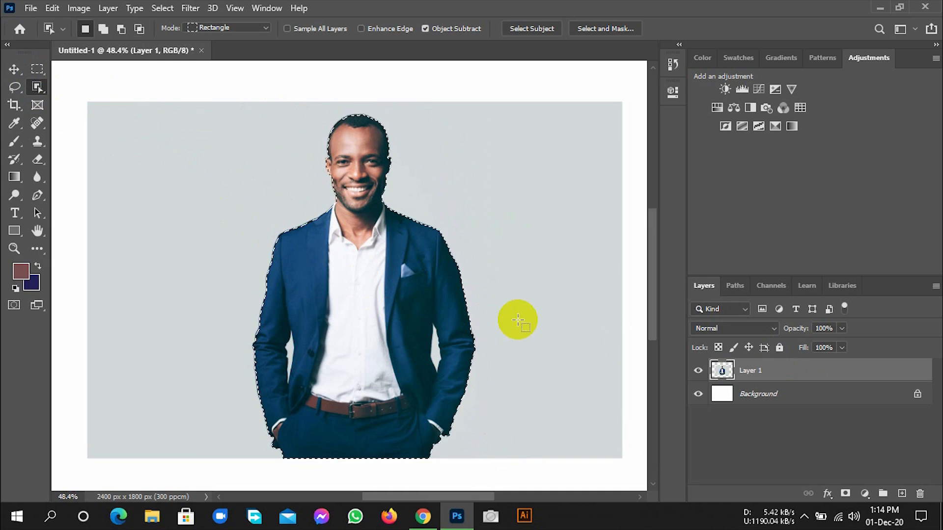
# Step: Try deleting the selected man and filling the selection with the background colour, undoing each change
pyautogui.press('Delete')
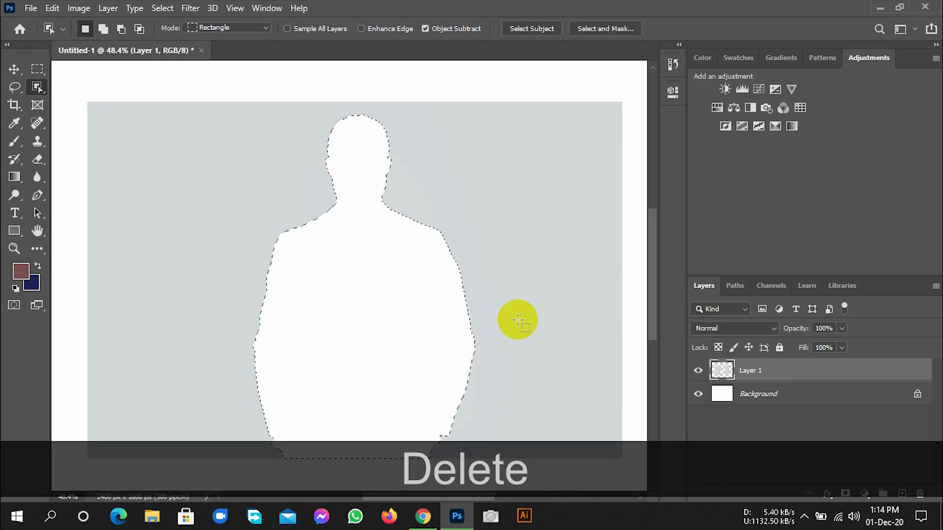
pyautogui.hotkey('ctrl', 'z')
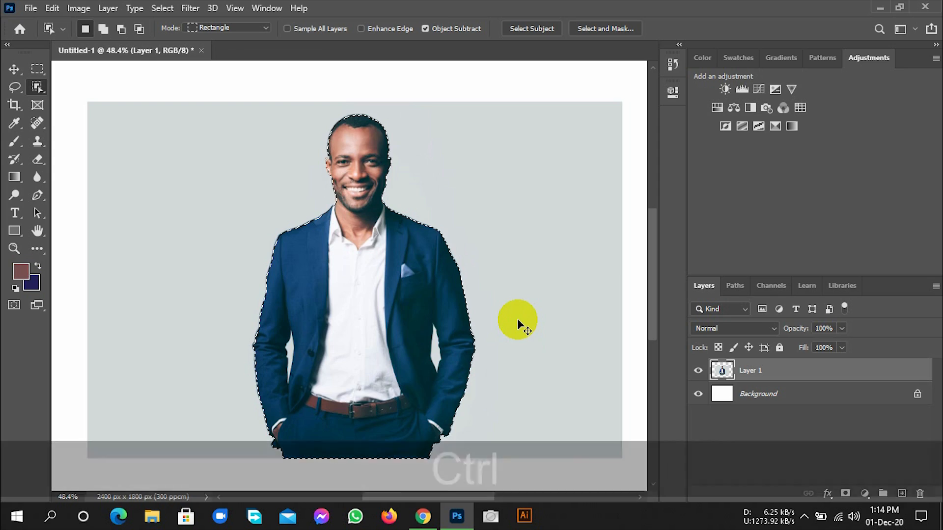
pyautogui.hotkey('ctrl', 'BackSpace')
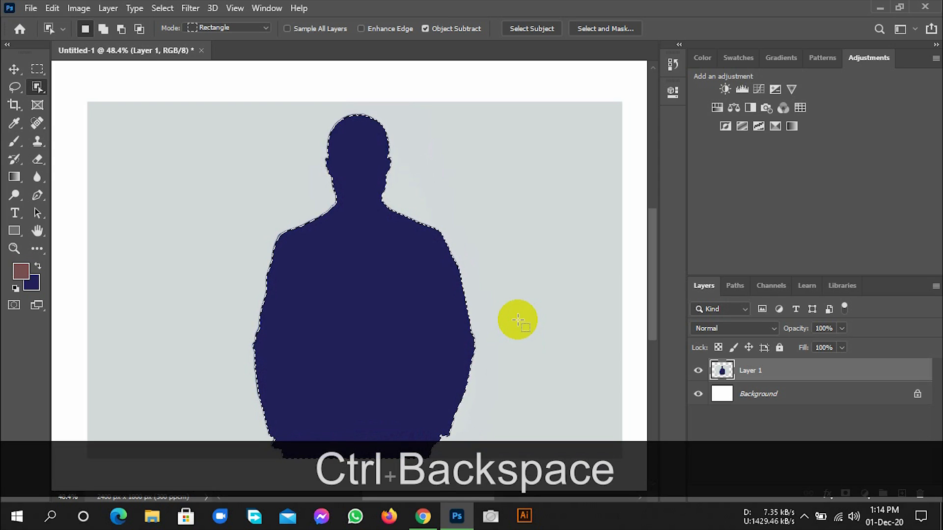
pyautogui.press('ctrl')
pyautogui.hotkey('ctrl', 'z')
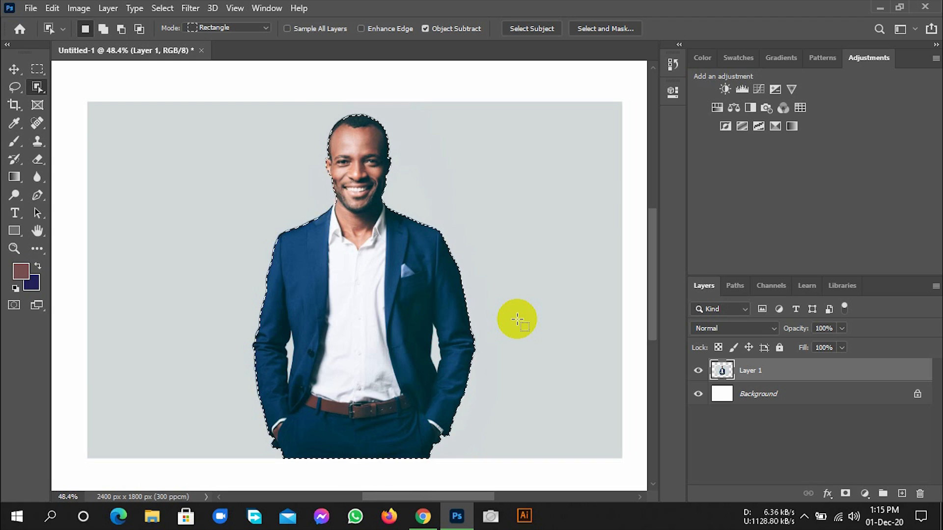
# Step: Invert the selection and delete the grey background around the man on Layer 1
pyautogui.press('shift')
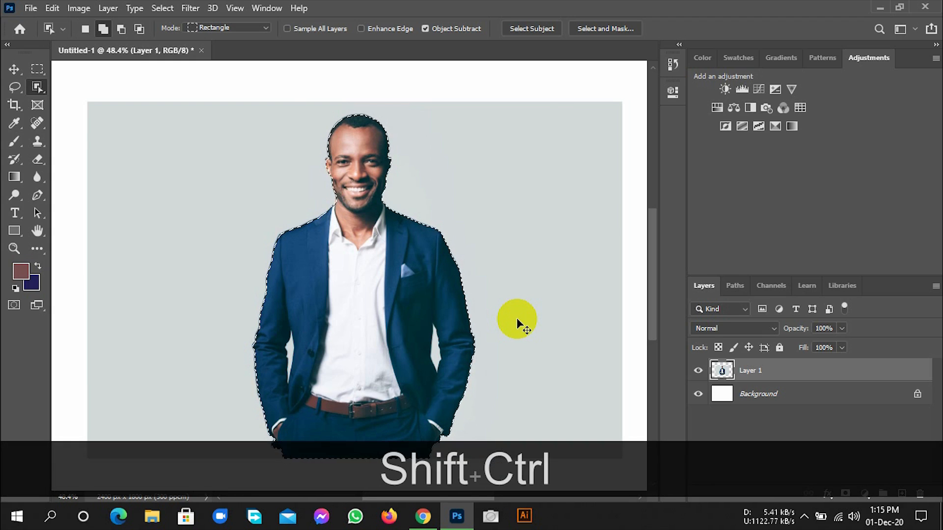
pyautogui.hotkey('ctrl', 'shift', 'i')
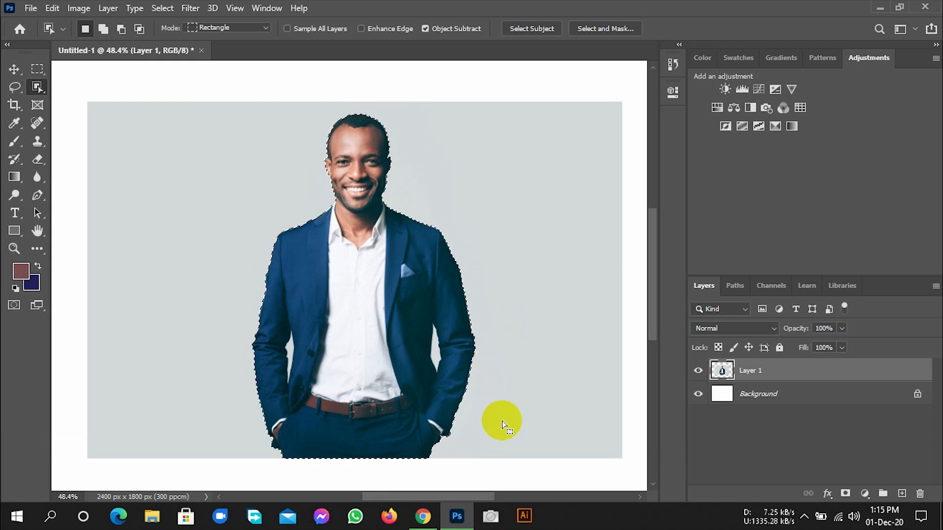
pyautogui.scroll(-1, 421, 347)
pyautogui.scroll(-2, 421, 346)
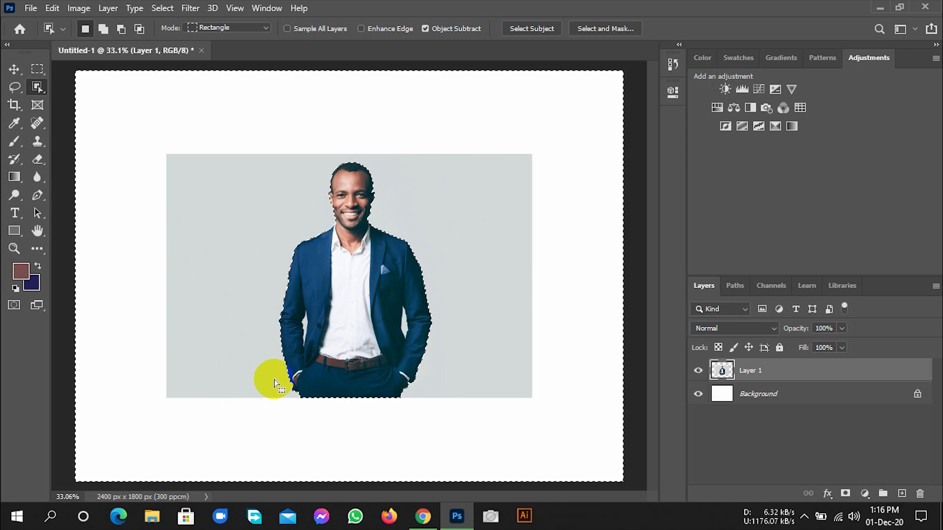
pyautogui.press('Delete')
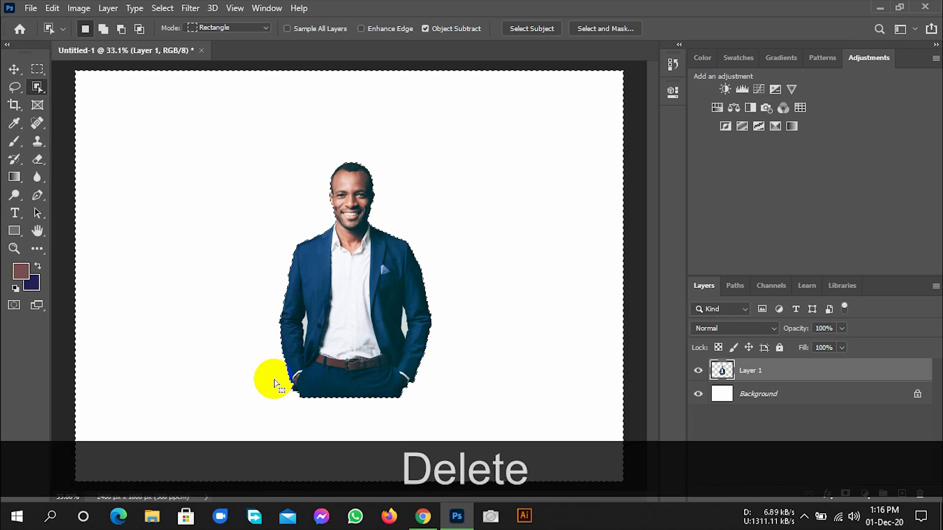
# Step: Undo the grey background's deletion, try filling the area around the man with the background colour, and undo the fill
pyautogui.press('ctrl')
pyautogui.hotkey('ctrl', 'z')
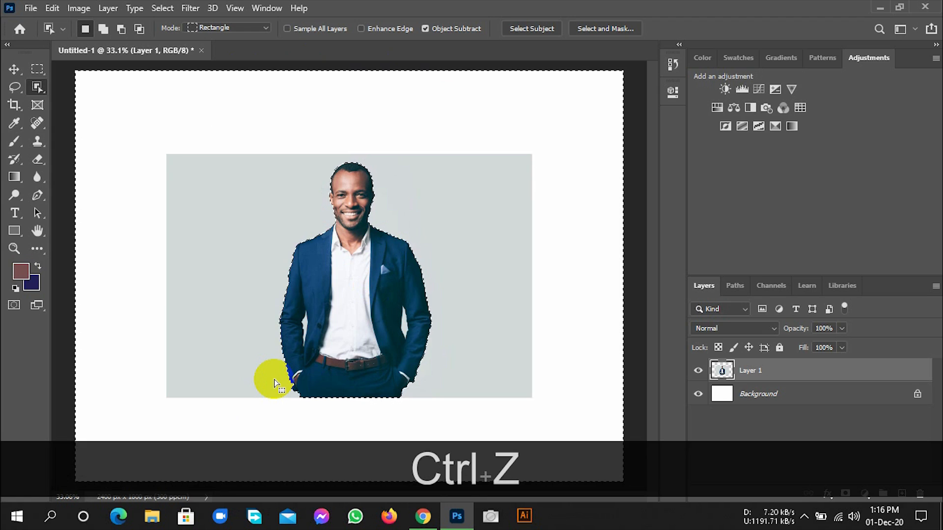
pyautogui.hotkey('ctrl', 'BackSpace')
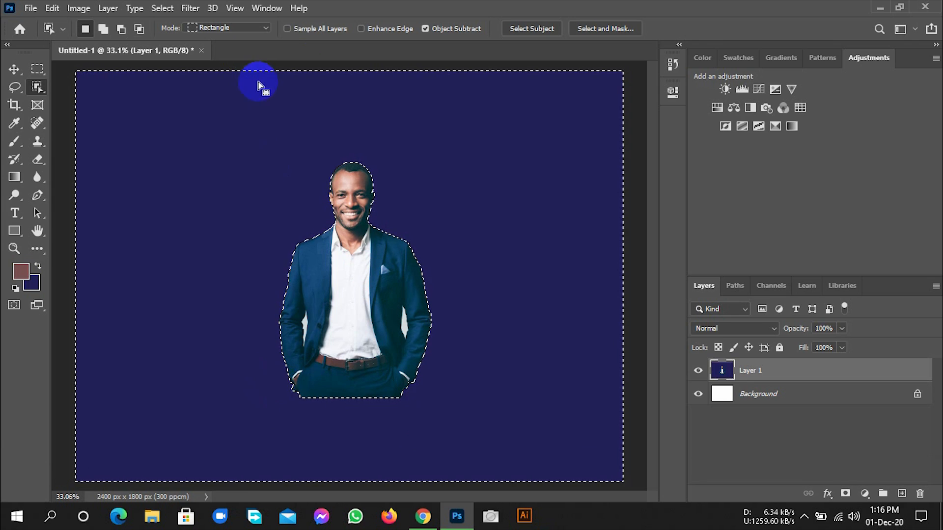
pyautogui.hotkey('ctrl', 'z')
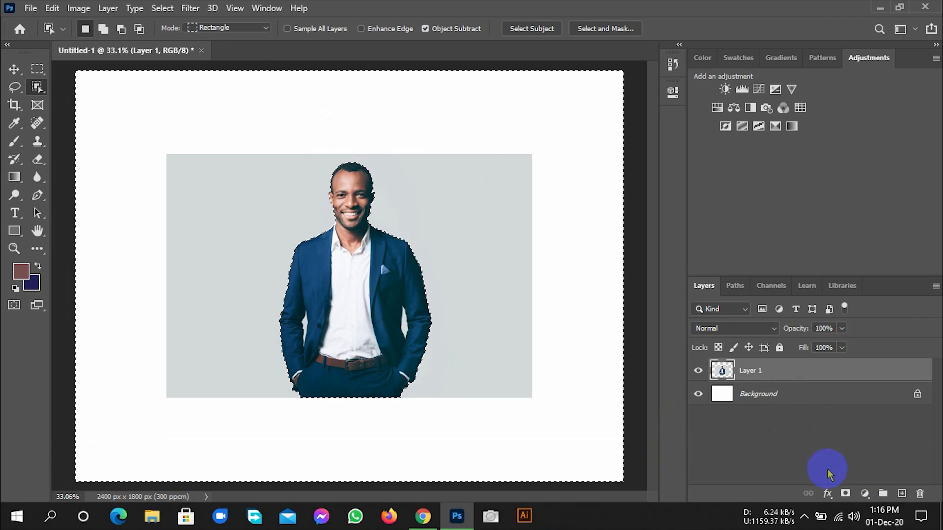
# Step: Add an empty layer above Layer 1, switch to Chrome and search Google Images for "bg picture"
pyautogui.click(902, 493)
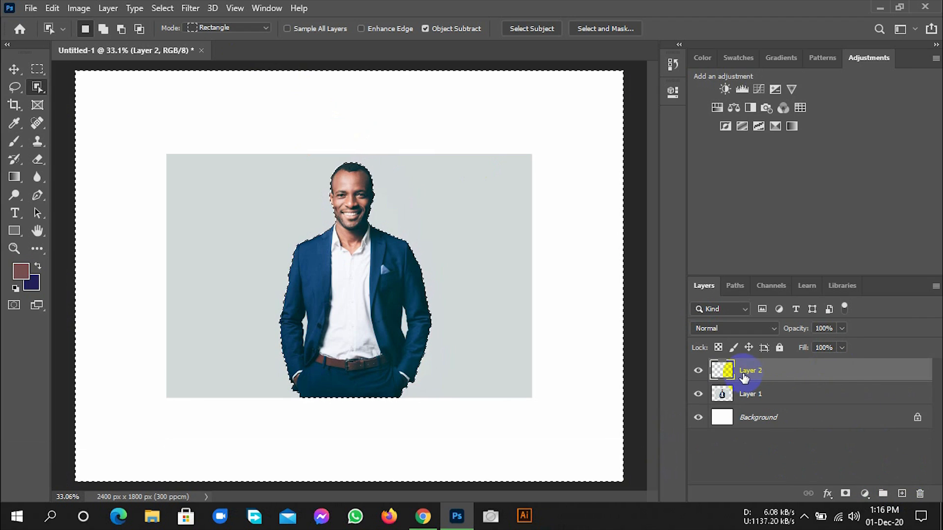
pyautogui.click(418, 523)
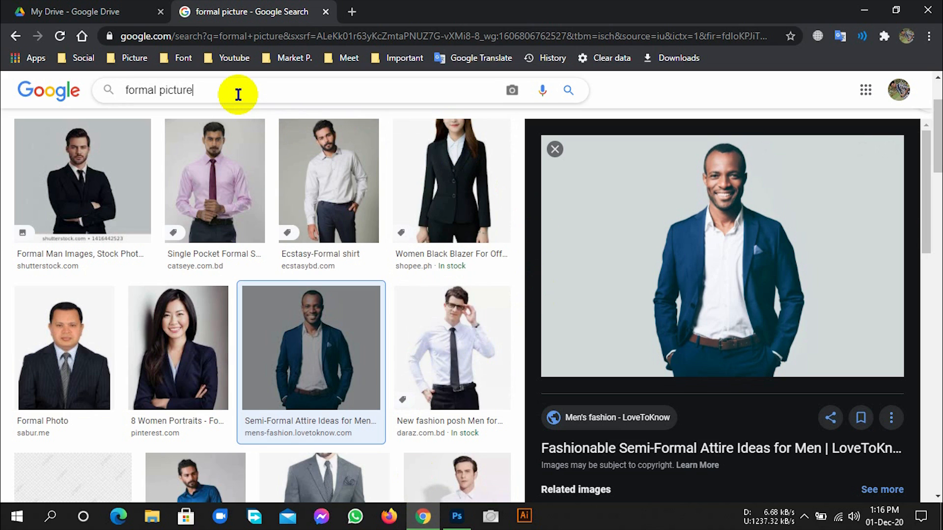
pyautogui.press('Left')
pyautogui.press('Left')
pyautogui.press('Left')
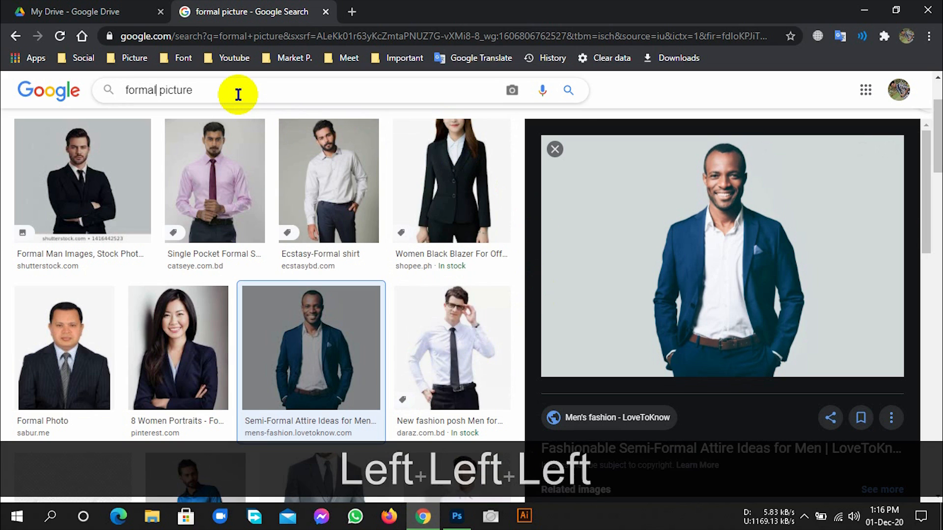
pyautogui.press('BackSpace')
pyautogui.press('BackSpace')
pyautogui.press('BackSpace')
pyautogui.press('BackSpace')
pyautogui.press('BackSpace')
pyautogui.press('BackSpace')
pyautogui.write('b')
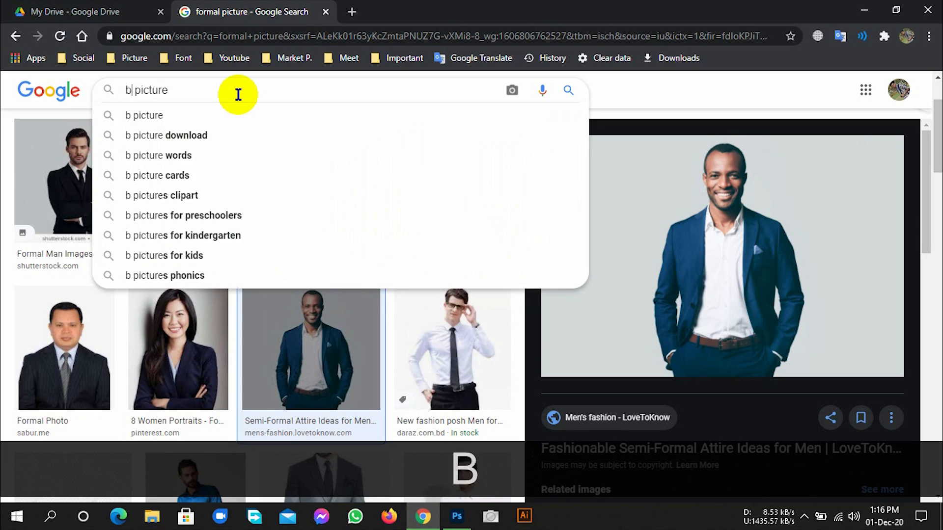
pyautogui.write('g')
pyautogui.press('Return')
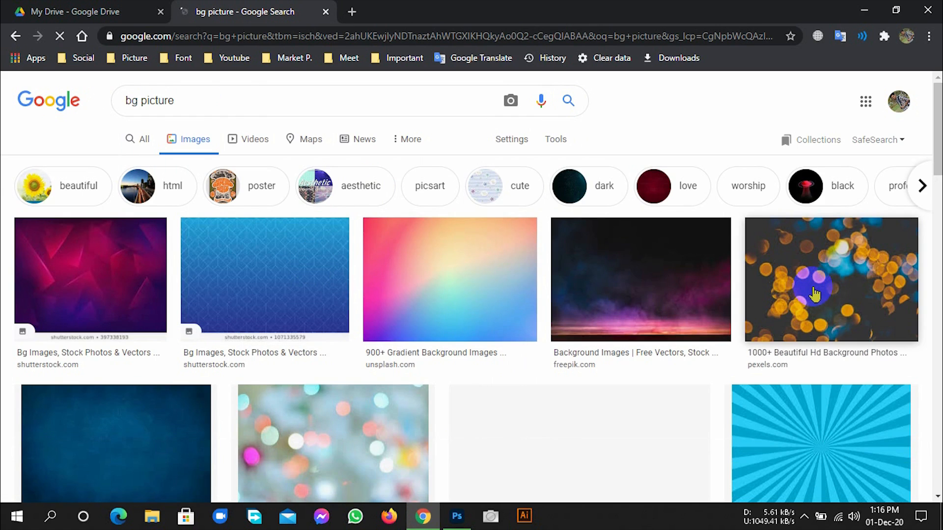
# Step: Copy the orange bokeh image from the Pexels result, paste it into Layer 2 in Photoshop and move it beside the man's head
pyautogui.click(815, 295)
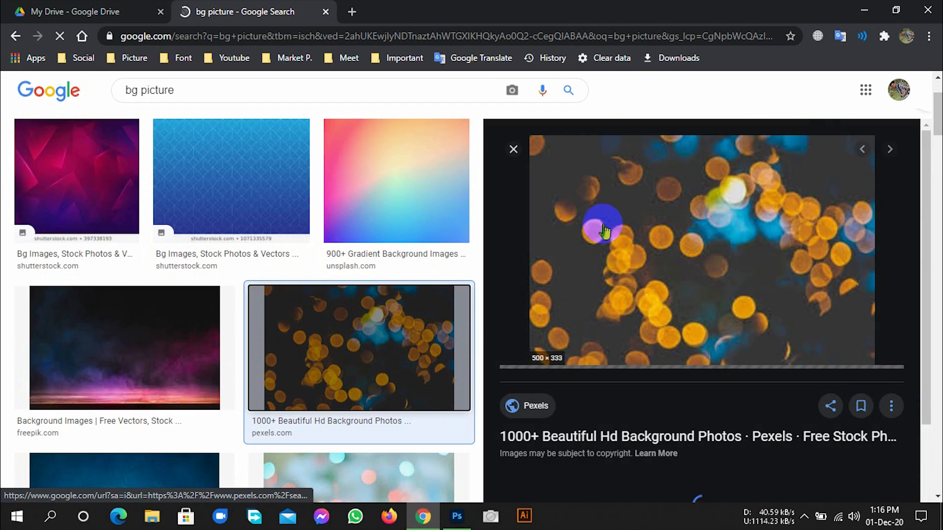
pyautogui.rightClick(619, 213)
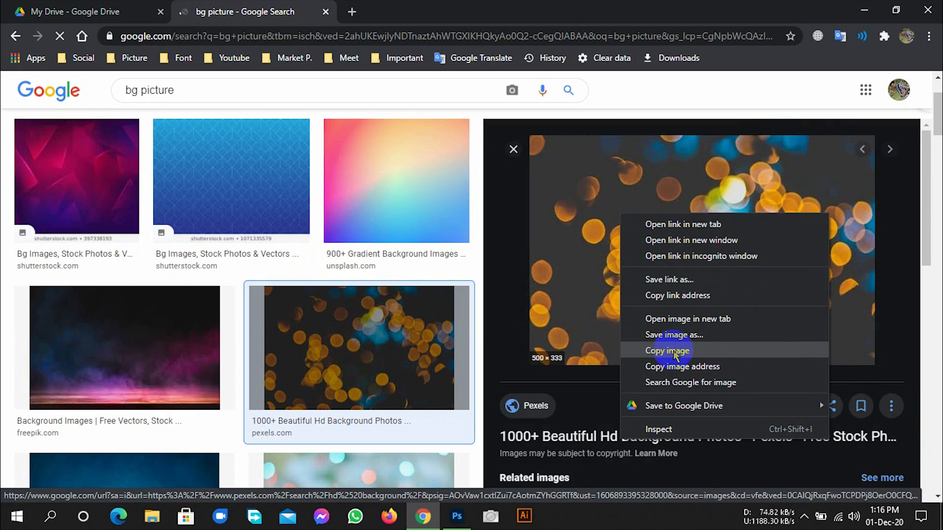
pyautogui.click(666, 351)
pyautogui.click(457, 515)
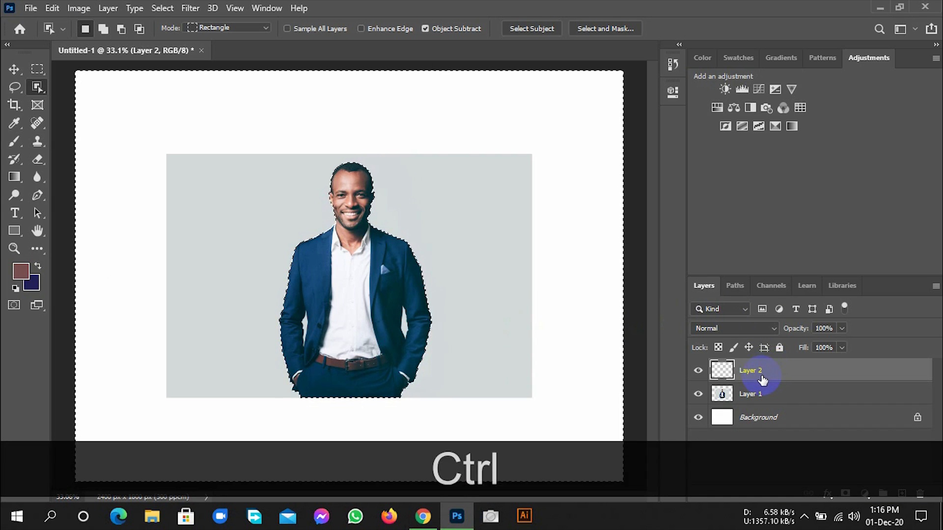
pyautogui.hotkey('ctrl', 'v')
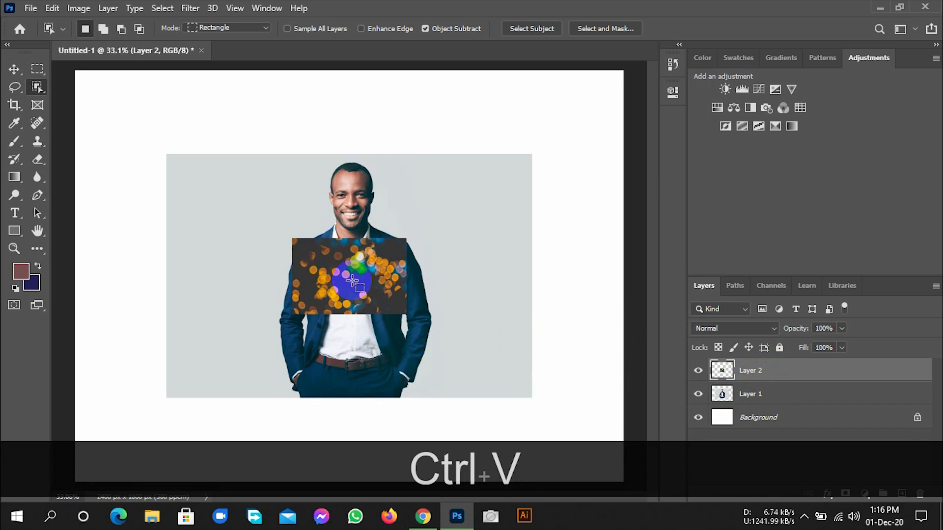
pyautogui.click(14, 70)
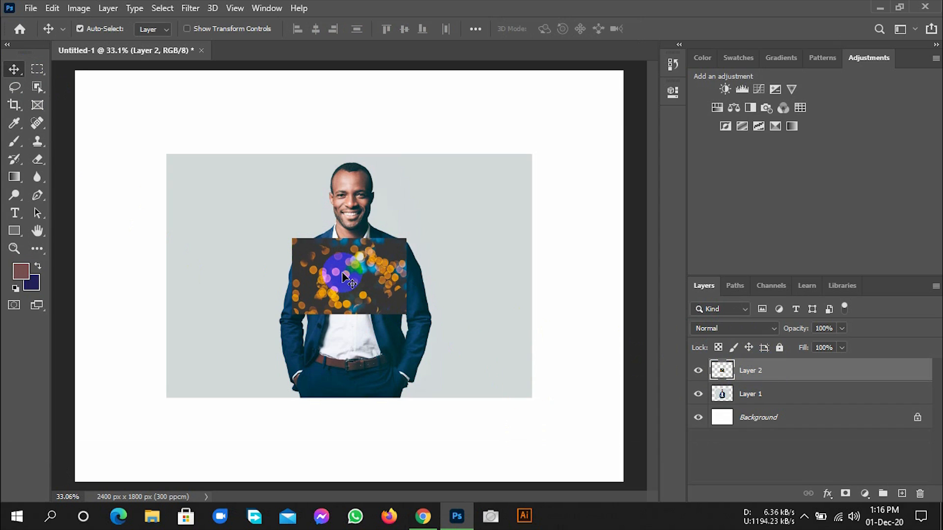
pyautogui.moveTo(362, 282); pyautogui.dragTo(266, 216)
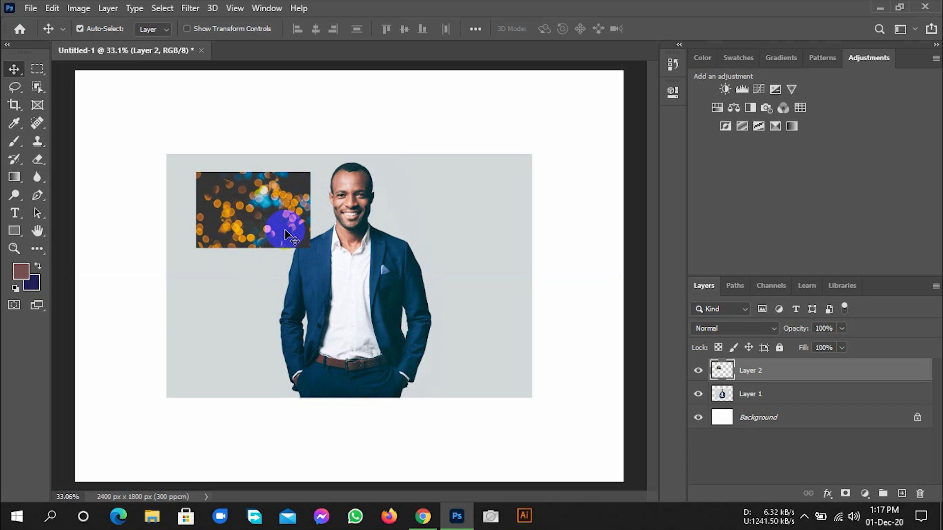
# Step: Stretch the bokeh image to 480.96% width and 531.63% height across most of the canvas, and place Layer 2 below Layer 1
pyautogui.hotkey('ctrl', 't')
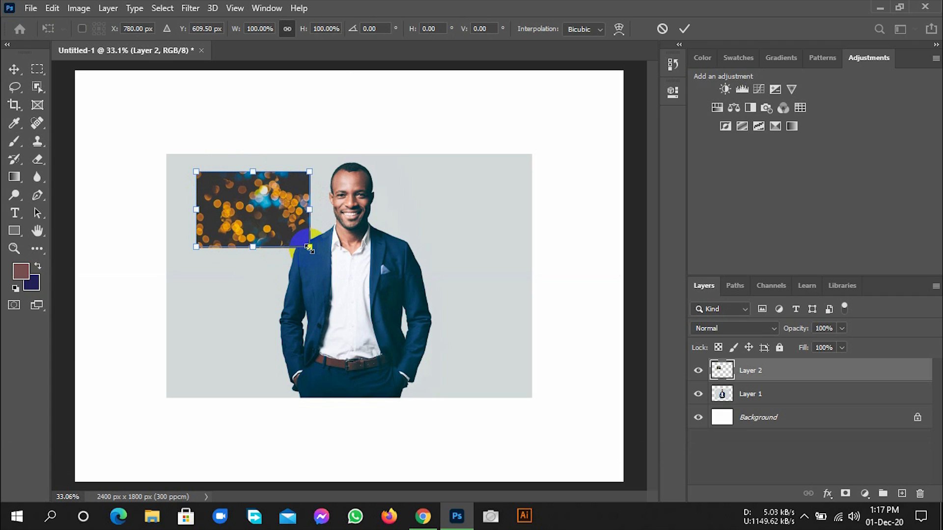
pyautogui.moveTo(309, 247); pyautogui.dragTo(386, 240)
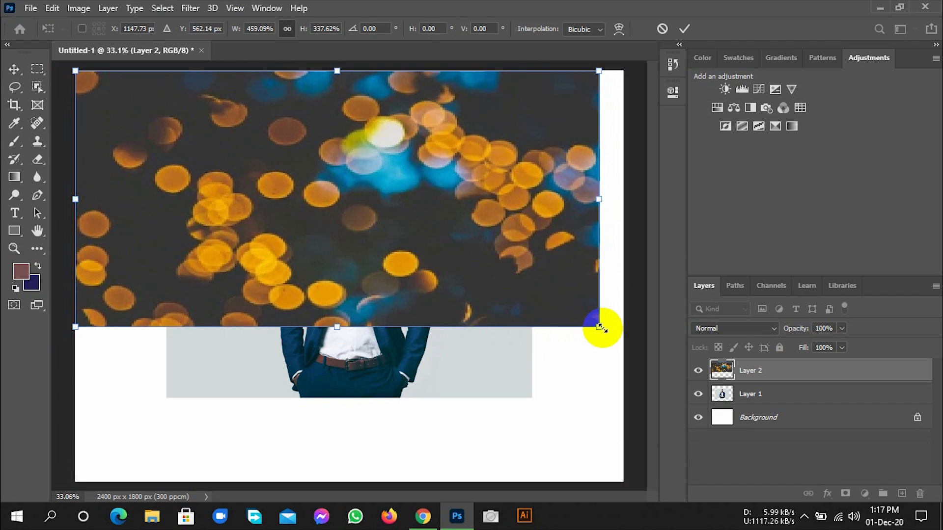
pyautogui.moveTo(600, 327); pyautogui.dragTo(597, 400)
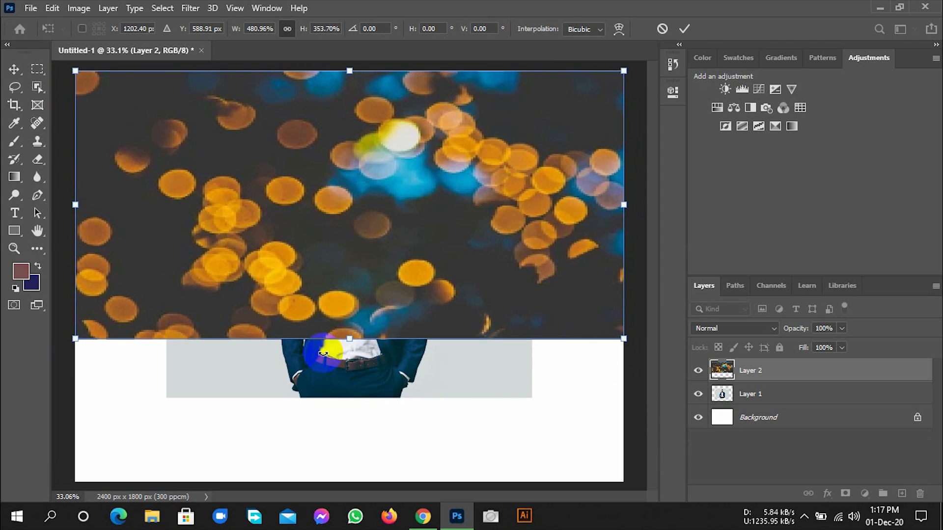
pyautogui.moveTo(347, 343)
pyautogui.mouseDown()
pyautogui.moveTo(354, 442)
pyautogui.moveTo(319, 331)
pyautogui.moveTo(332, 341)
pyautogui.mouseUp()
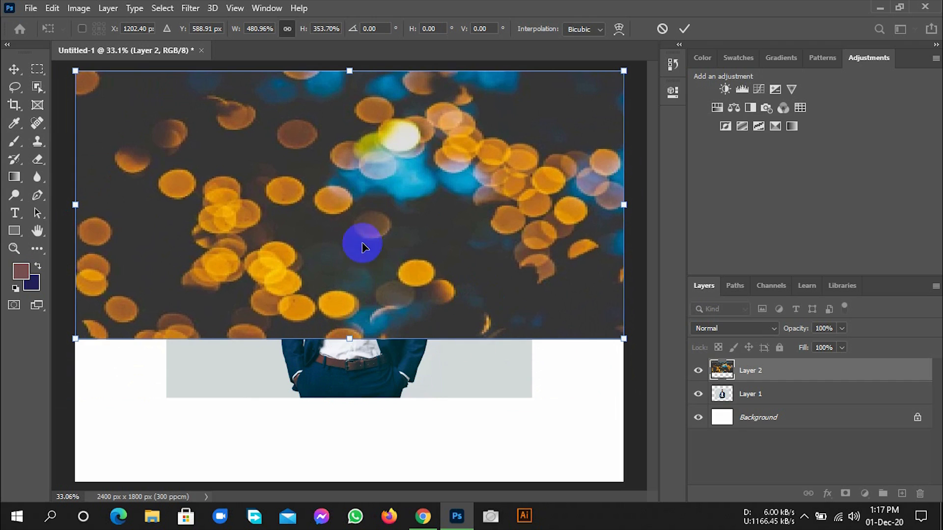
pyautogui.moveTo(362, 244); pyautogui.dragTo(364, 317)
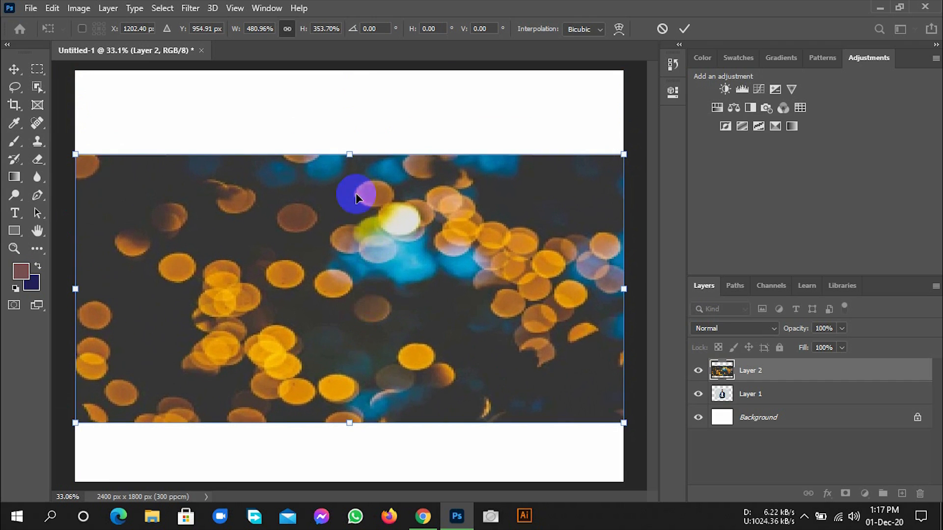
pyautogui.moveTo(347, 151); pyautogui.dragTo(349, 68)
pyautogui.press('shift')
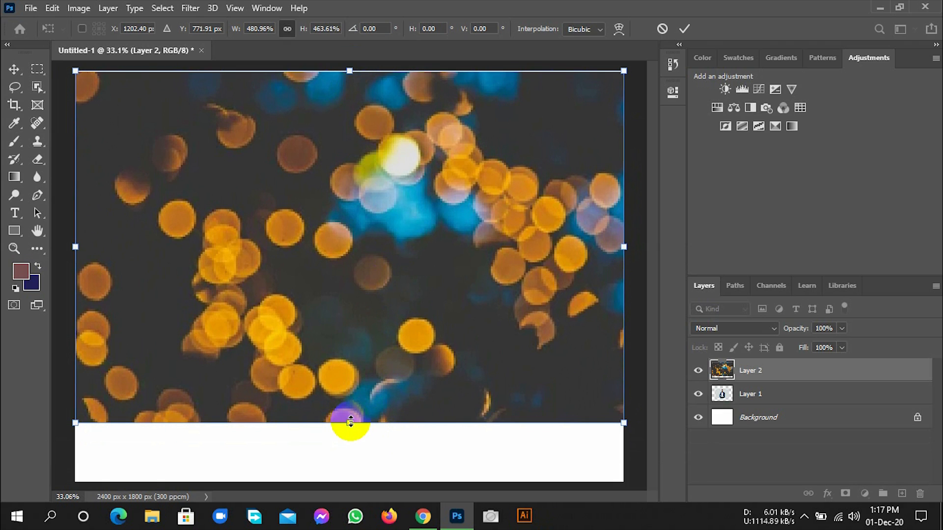
pyautogui.moveTo(350, 422); pyautogui.dragTo(361, 472)
pyautogui.press('shift')
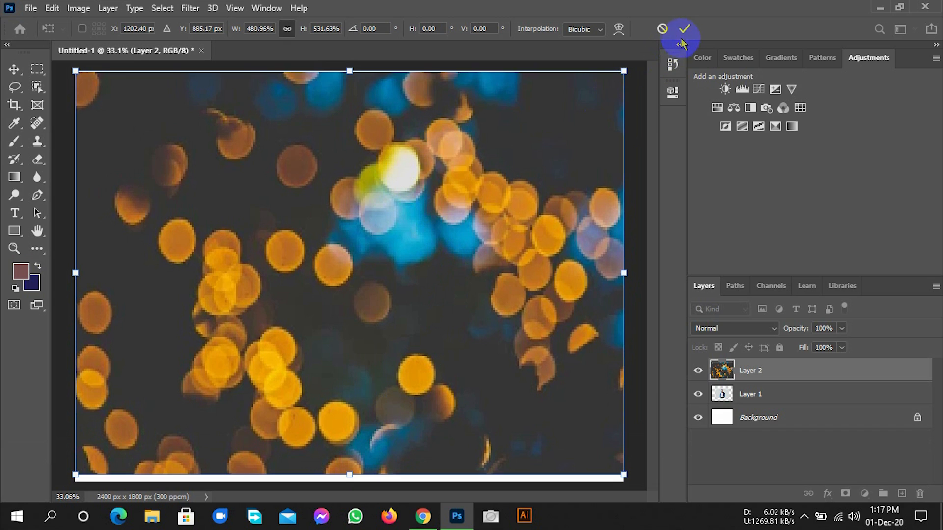
pyautogui.click(683, 30)
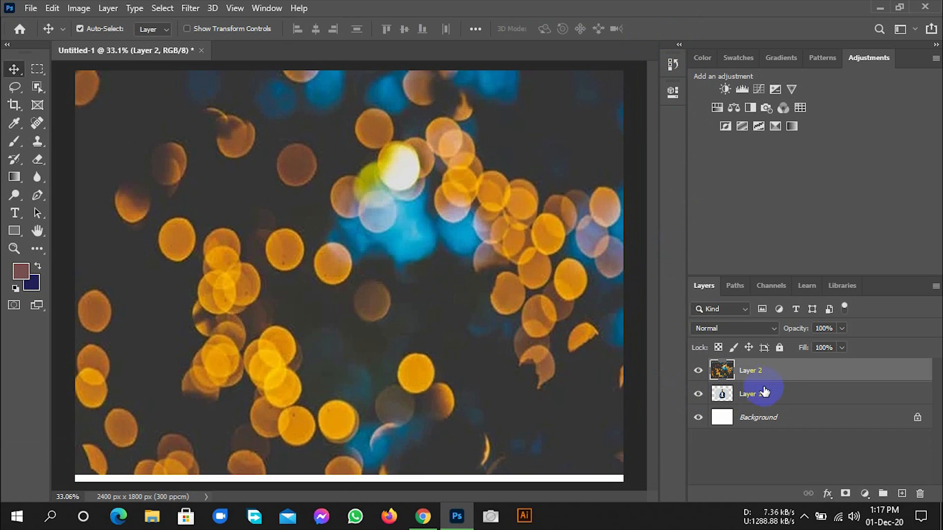
pyautogui.moveTo(750, 376); pyautogui.dragTo(750, 398)
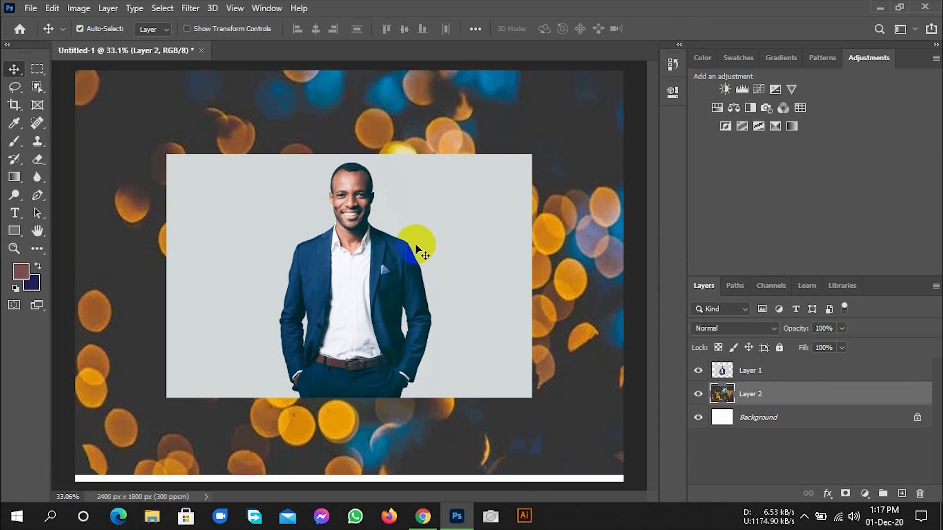
# Step: Select the man on Layer 1 with the Object Selection tool, invert the selection and delete the grey background around him
pyautogui.click(777, 373)
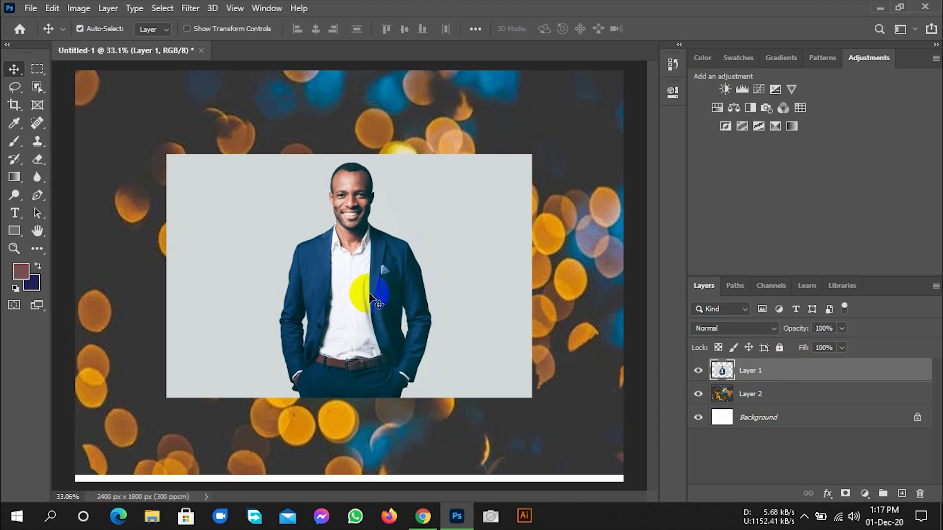
pyautogui.click(38, 88)
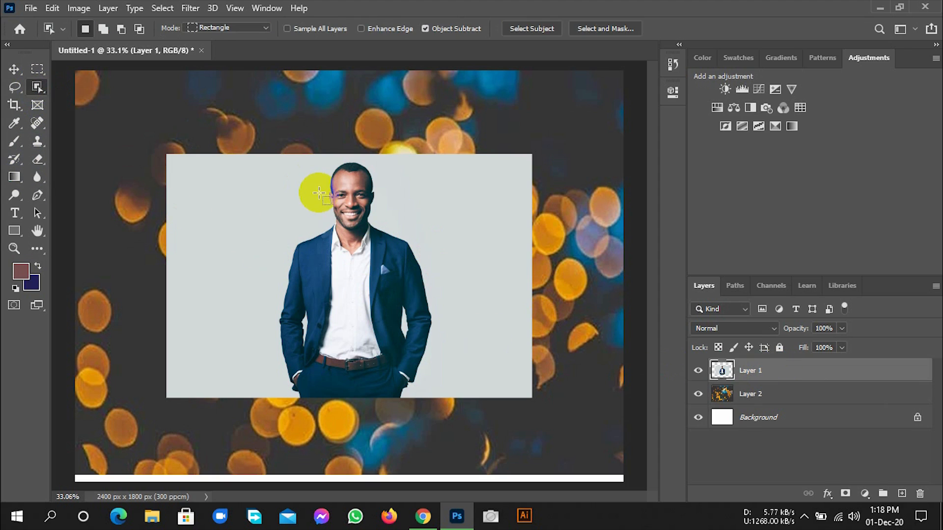
pyautogui.moveTo(294, 170)
pyautogui.mouseDown()
pyautogui.moveTo(397, 197)
pyautogui.moveTo(487, 359)
pyautogui.moveTo(485, 403)
pyautogui.moveTo(478, 388)
pyautogui.mouseUp()
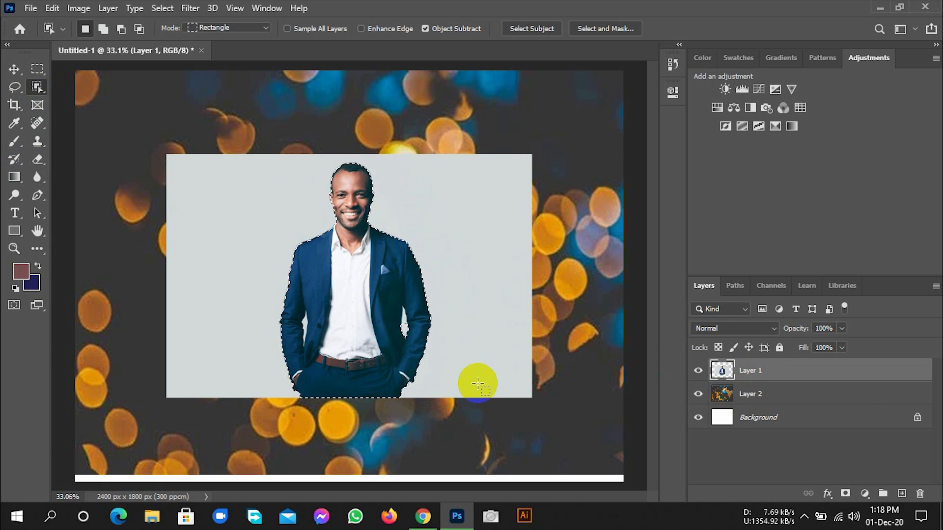
pyautogui.press('shift')
pyautogui.press('ctrl')
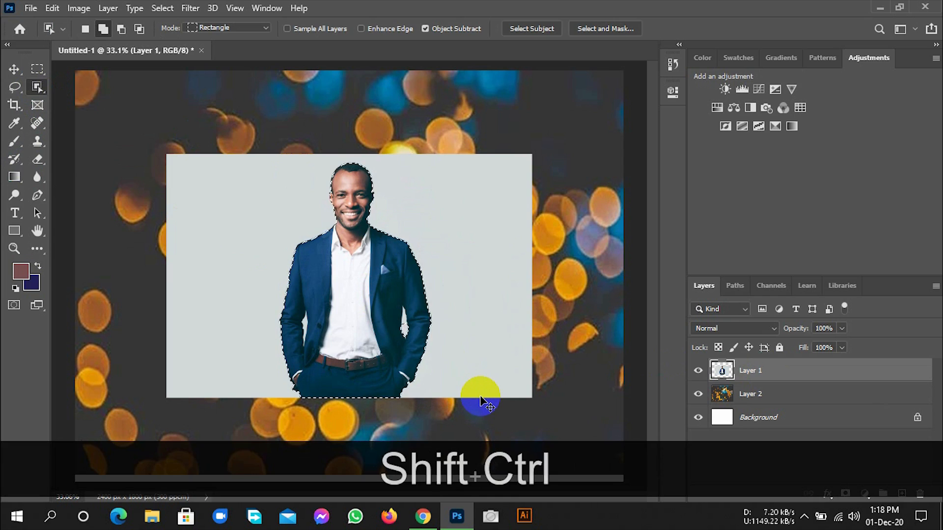
pyautogui.hotkey('ctrl', 'shift', 'i')
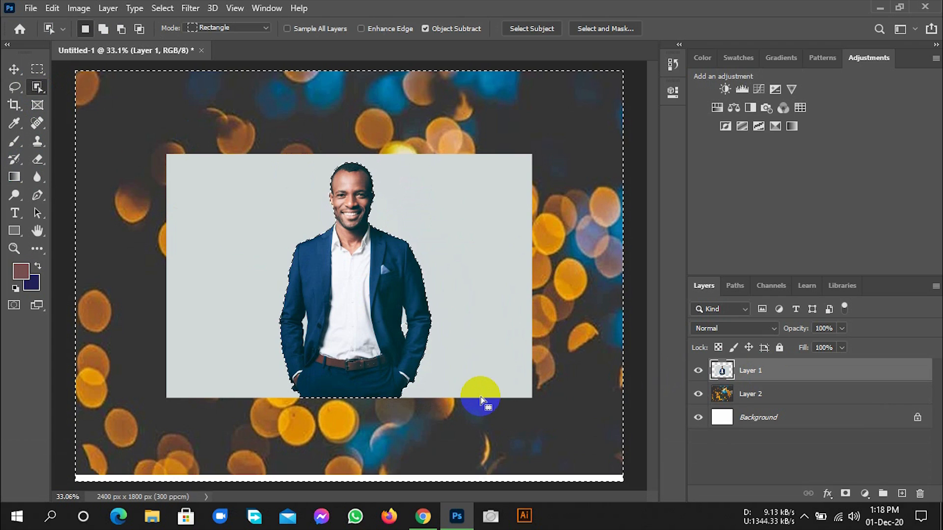
pyautogui.press('Delete')
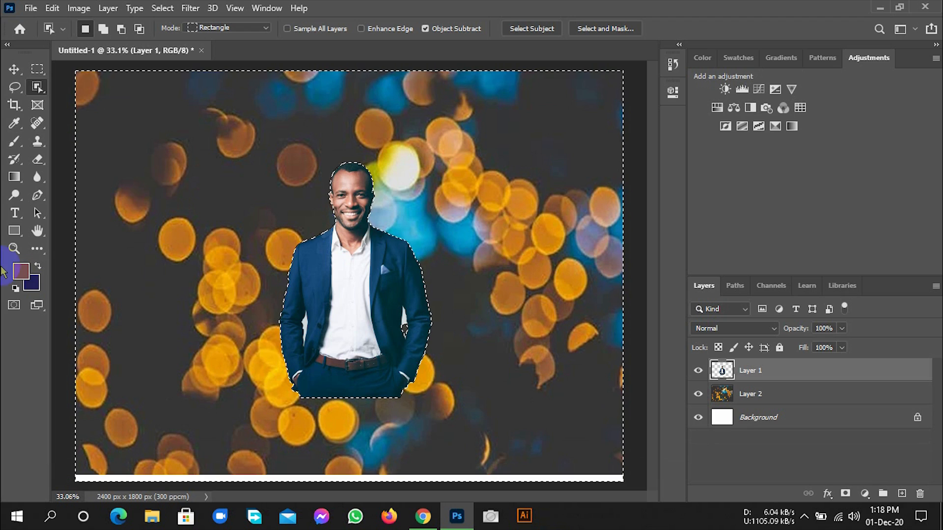
# Step: Delete Layer 2 with the bokeh image and make Layer 1 the active layer
pyautogui.click(14, 69)
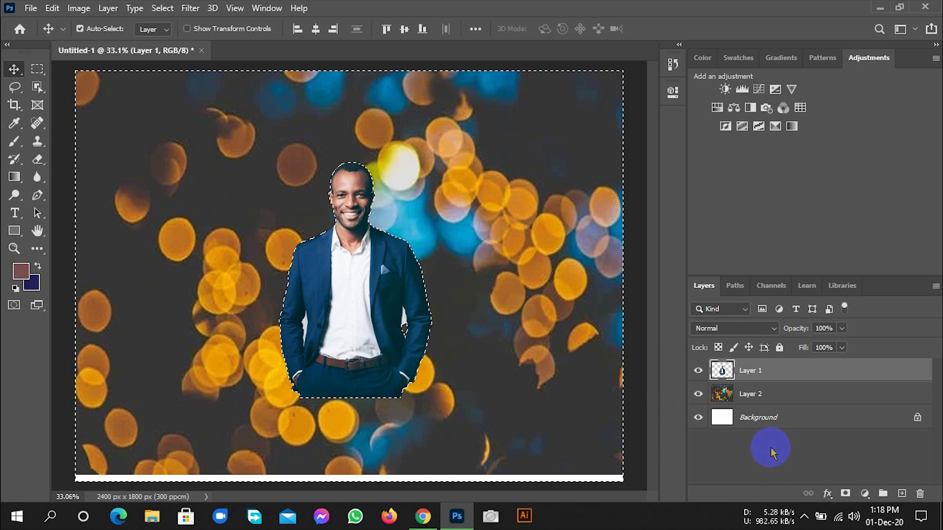
pyautogui.click(765, 395)
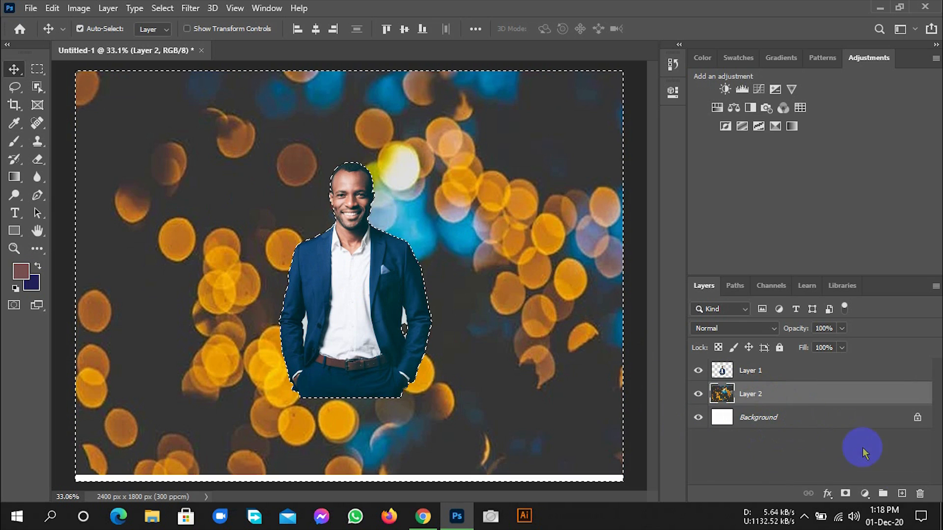
pyautogui.click(920, 493)
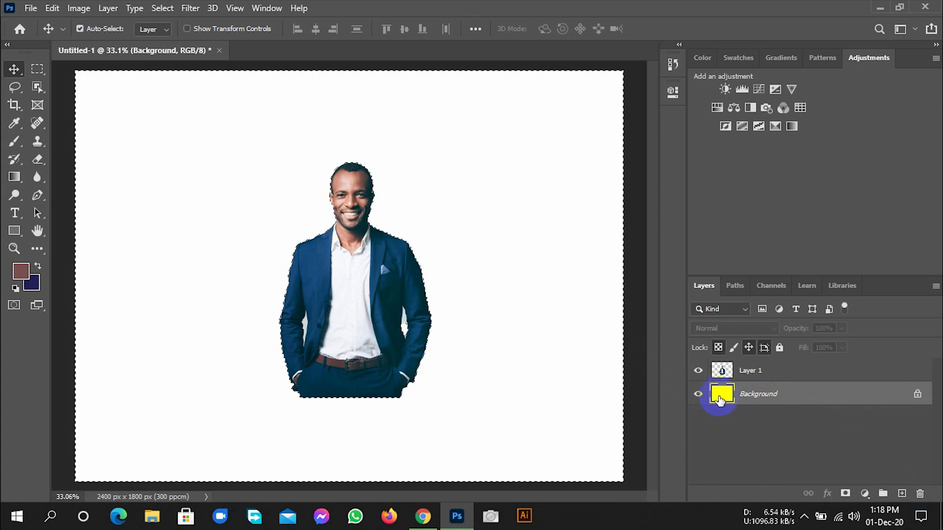
pyautogui.click(744, 376)
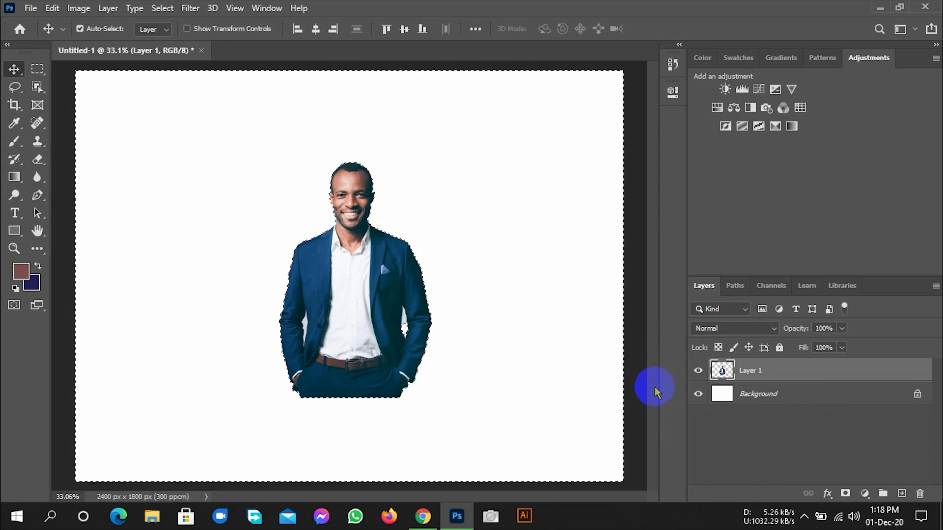
# Step: Undo the changes step by step, back to before the bokeh image was enlarged and Layer 2 was moved below Layer 1
pyautogui.hotkey('ctrl', 'z')
pyautogui.hotkey('ctrl', 'z')
pyautogui.hotkey('ctrl', 'z')
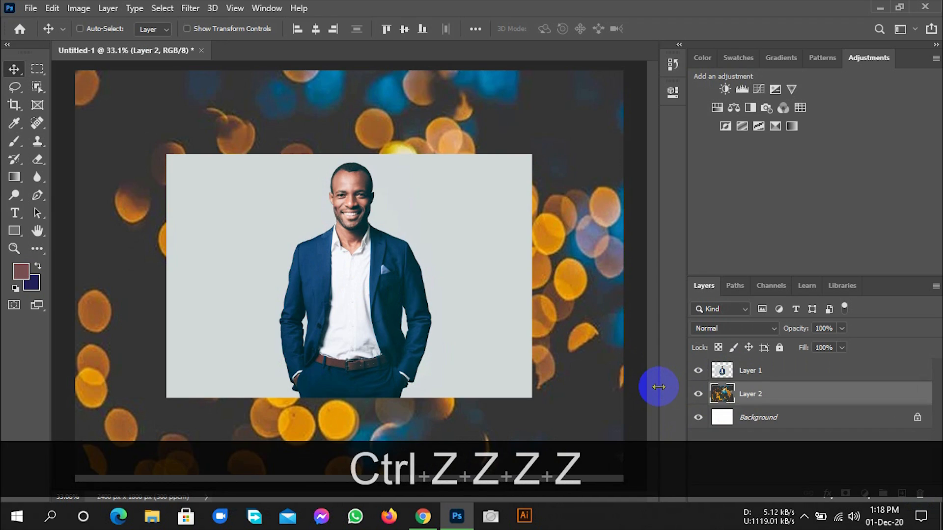
pyautogui.hotkey('ctrl', 'z')
pyautogui.hotkey('ctrl', 'z')
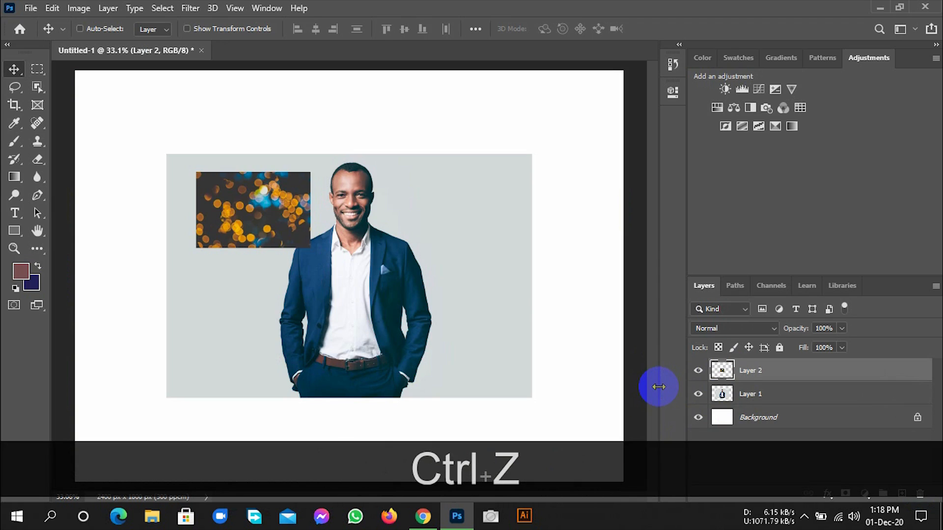
# Step: Undo the placement of the bokeh image on Layer 2 and deselect the outline around the man
pyautogui.hotkey('ctrl', 'z')
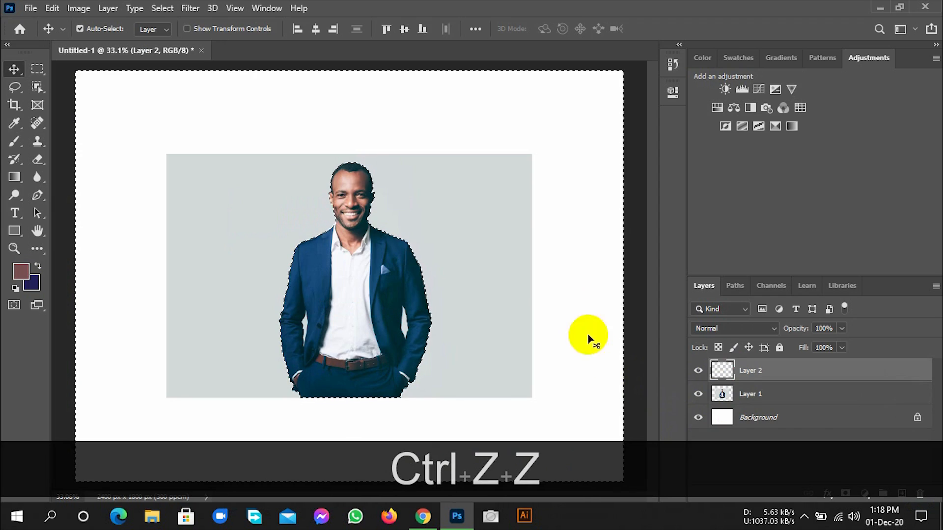
pyautogui.click(564, 289)
pyautogui.click(438, 202)
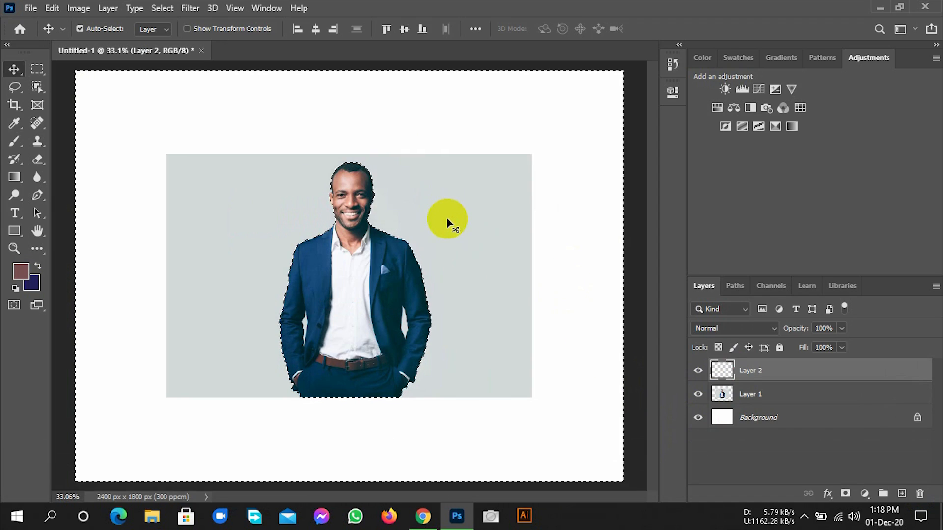
pyautogui.hotkey('ctrl', 'd')
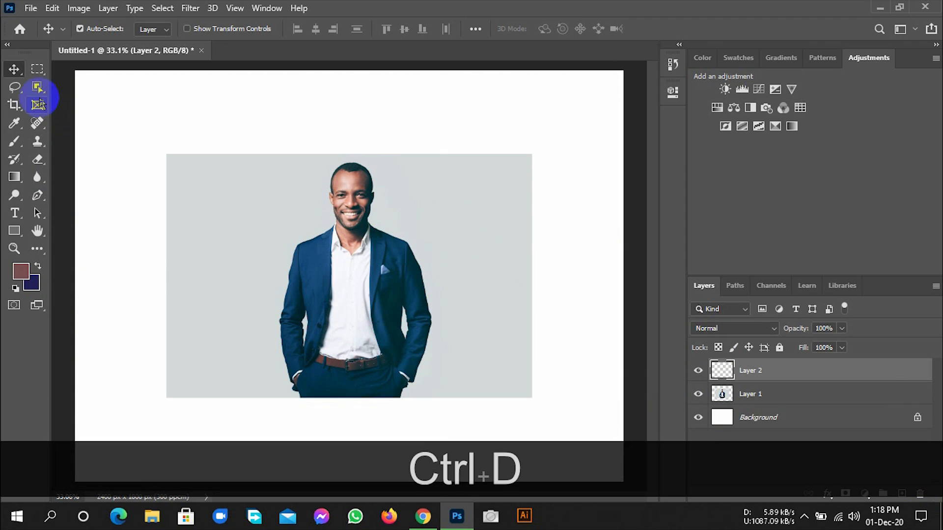
# Step: Select the man's head down to his neck on Layer 1 with the Quick Selection tool and a size 30 brush
pyautogui.moveTo(38, 92); pyautogui.dragTo(93, 101)
pyautogui.moveTo(352, 226); pyautogui.dragTo(356, 234)
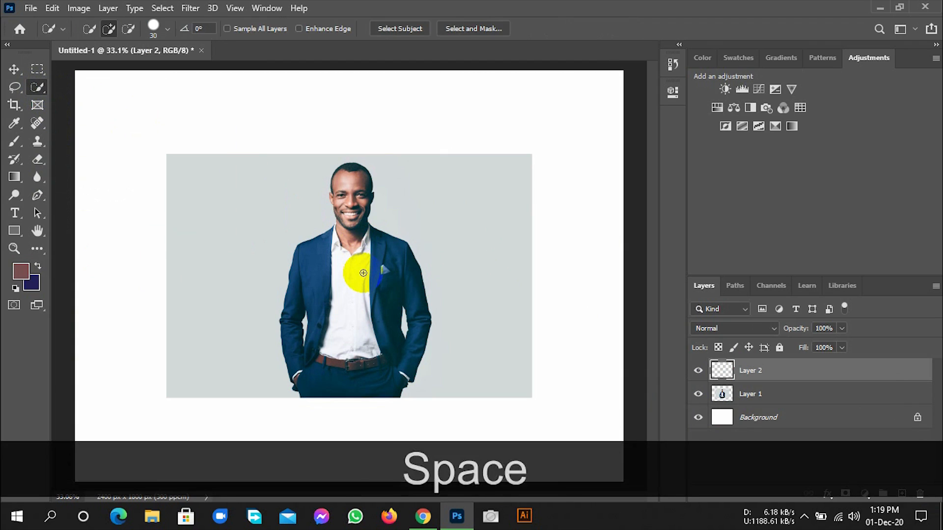
pyautogui.scroll(2, 356, 272)
pyautogui.scroll(2, 360, 268)
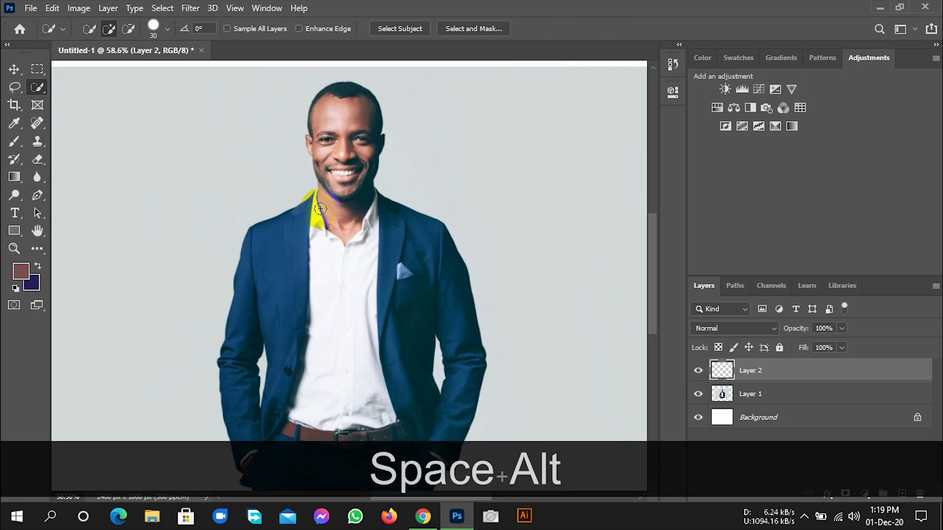
pyautogui.moveTo(281, 322); pyautogui.dragTo(284, 327)
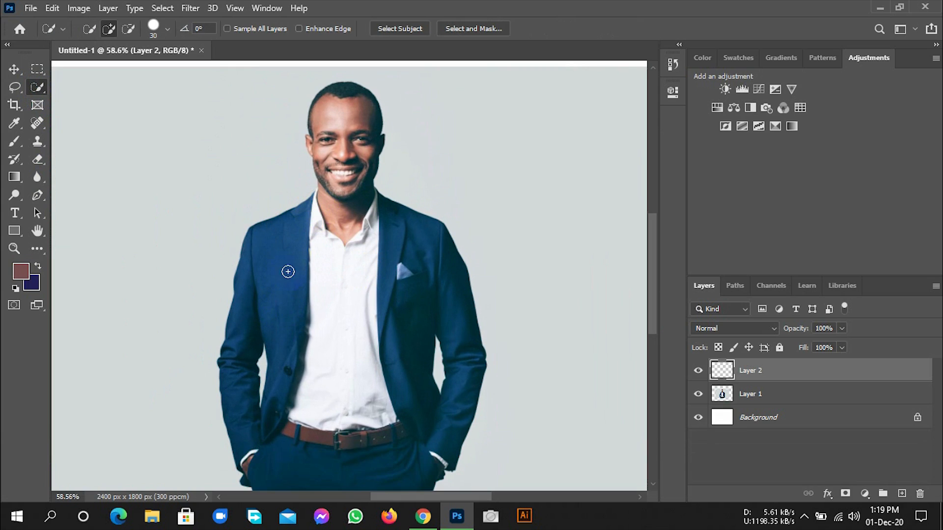
pyautogui.moveTo(265, 270)
pyautogui.mouseDown()
pyautogui.moveTo(257, 249)
pyautogui.moveTo(315, 199)
pyautogui.moveTo(334, 150)
pyautogui.moveTo(337, 93)
pyautogui.mouseUp()
pyautogui.click(719, 348)
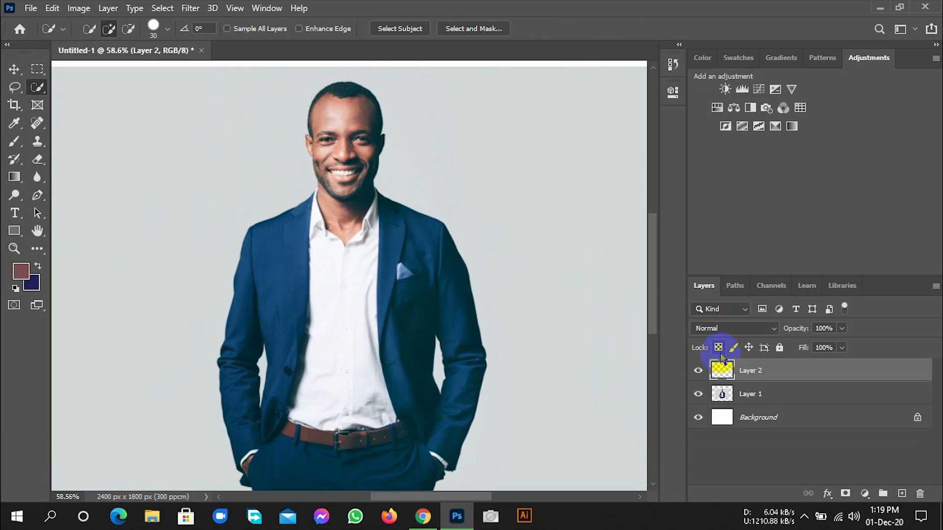
pyautogui.click(749, 398)
pyautogui.moveTo(372, 134)
pyautogui.mouseDown()
pyautogui.moveTo(326, 98)
pyautogui.moveTo(366, 115)
pyautogui.moveTo(344, 108)
pyautogui.mouseUp()
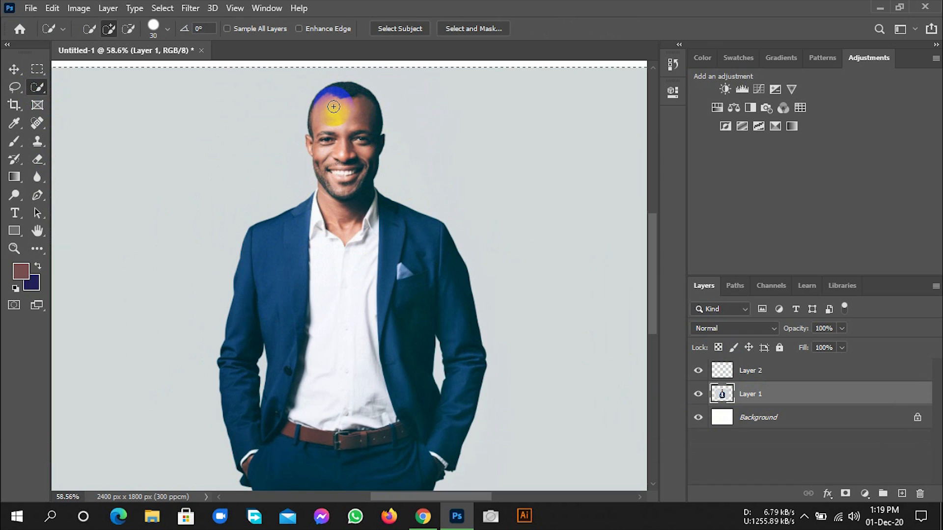
pyautogui.moveTo(366, 175); pyautogui.dragTo(386, 208)
pyautogui.hotkey('ctrl', 'd')
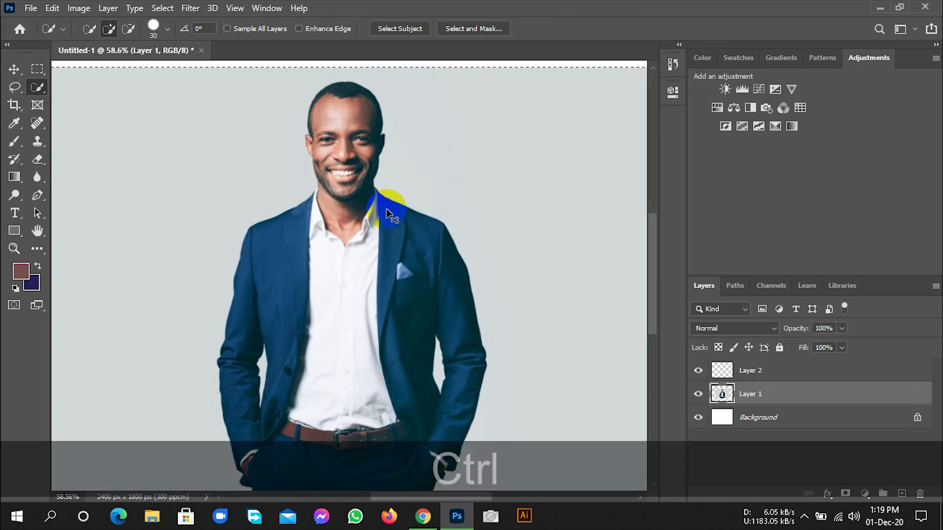
pyautogui.moveTo(344, 137)
pyautogui.mouseDown()
pyautogui.moveTo(360, 194)
pyautogui.moveTo(360, 169)
pyautogui.mouseUp()
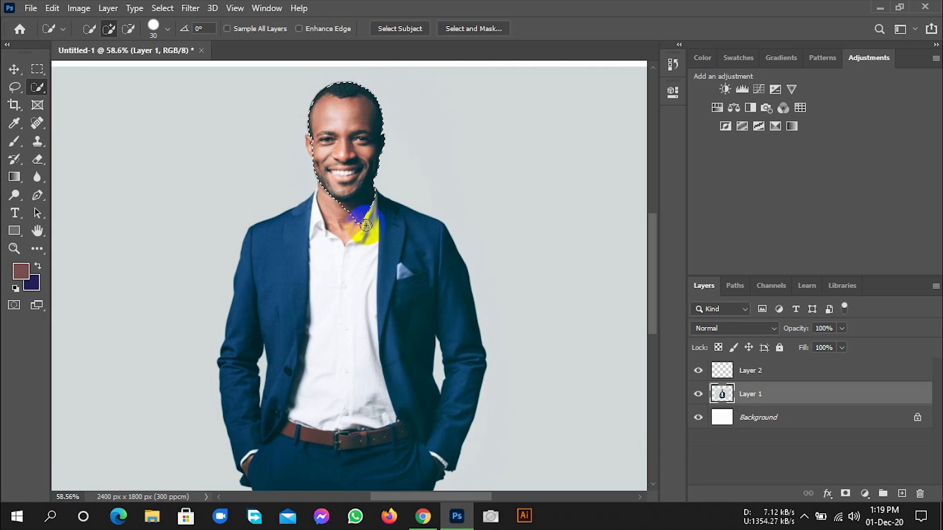
# Step: Try moving the selected head away from the body on Layer 1, undoing each move
pyautogui.press('ctrl')
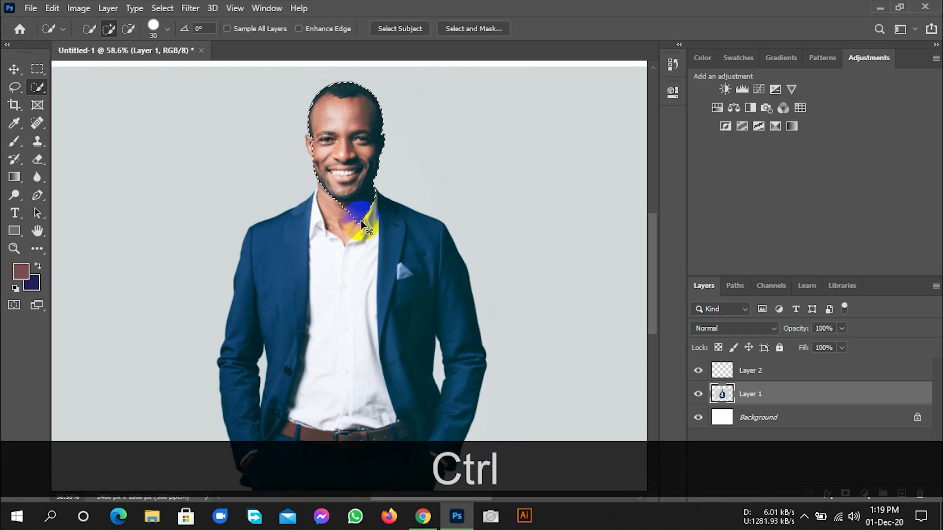
pyautogui.moveTo(362, 224)
pyautogui.mouseDown()
pyautogui.moveTo(357, 205)
pyautogui.moveTo(322, 186)
pyautogui.moveTo(244, 210)
pyautogui.mouseUp()
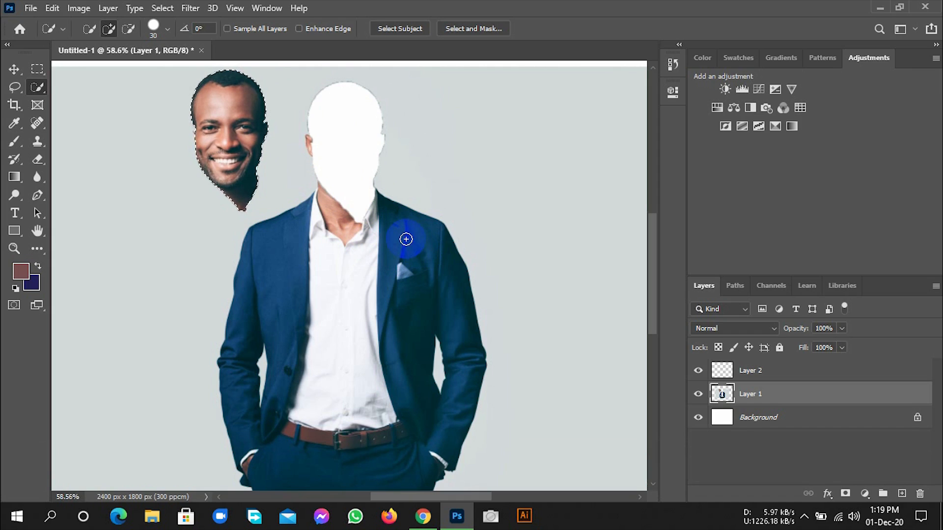
pyautogui.hotkey('ctrl', 'z')
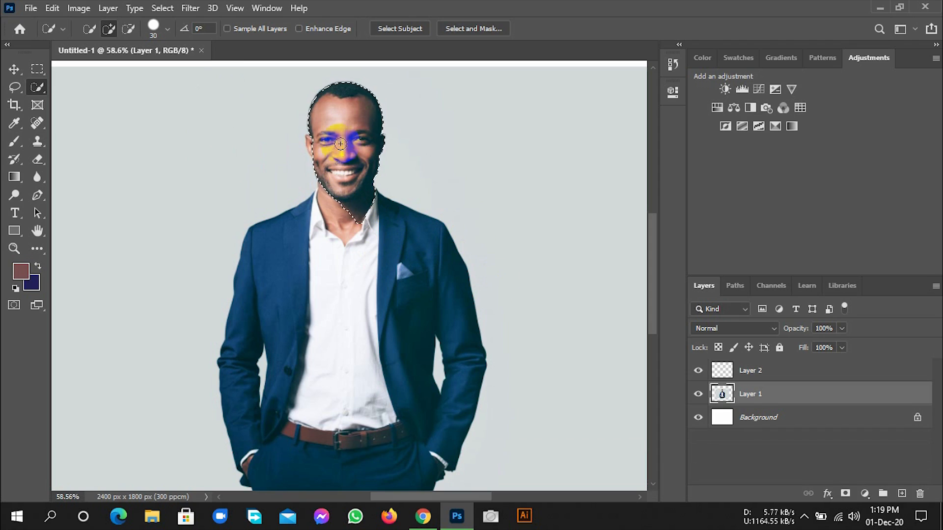
pyautogui.click(14, 69)
pyautogui.moveTo(328, 149); pyautogui.dragTo(204, 149)
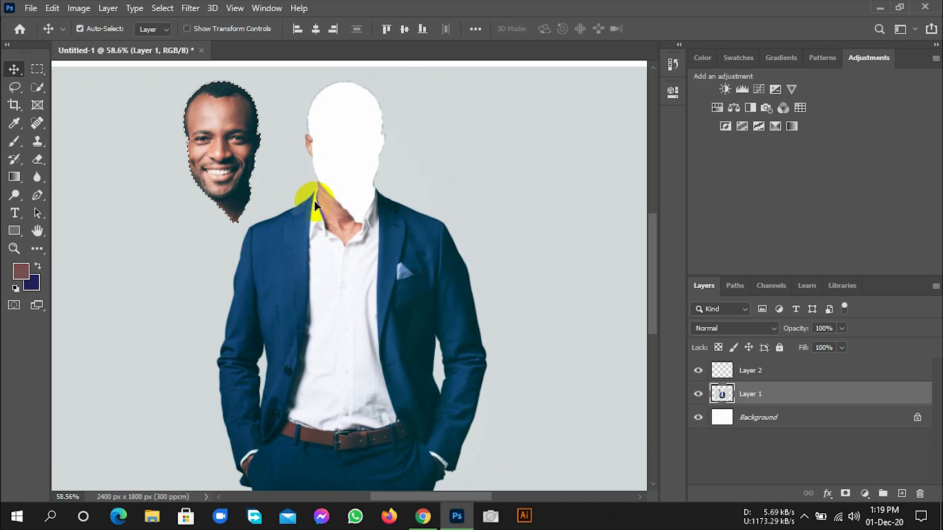
pyautogui.hotkey('ctrl', 'z')
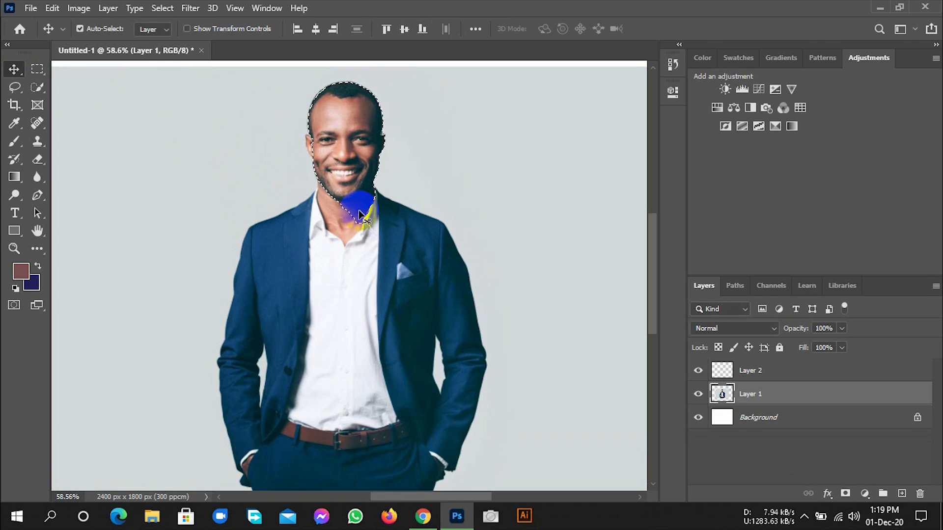
pyautogui.press('shift')
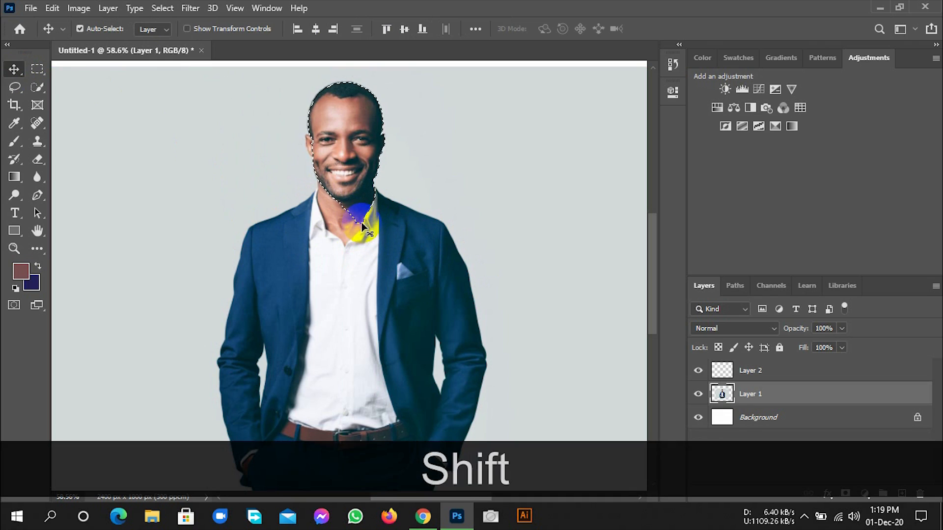
pyautogui.moveTo(361, 226); pyautogui.dragTo(357, 206)
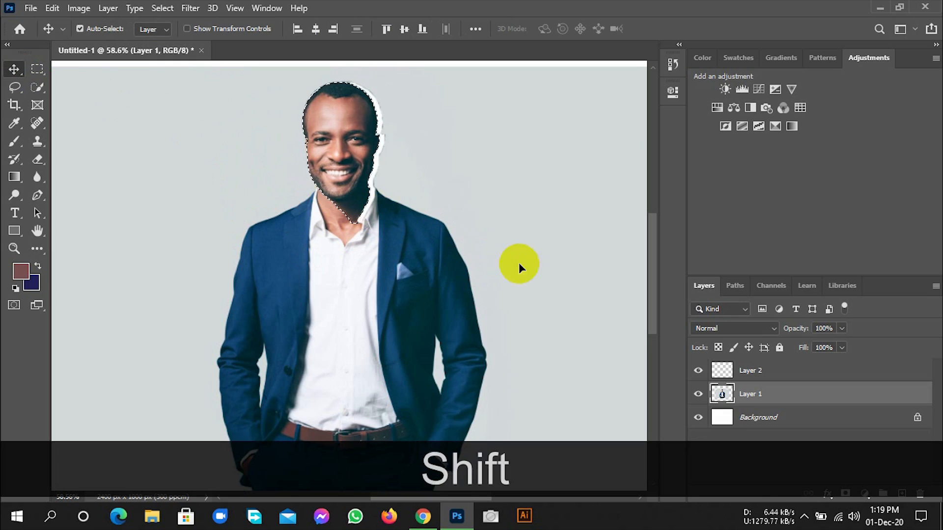
pyautogui.hotkey('ctrl', 'z')
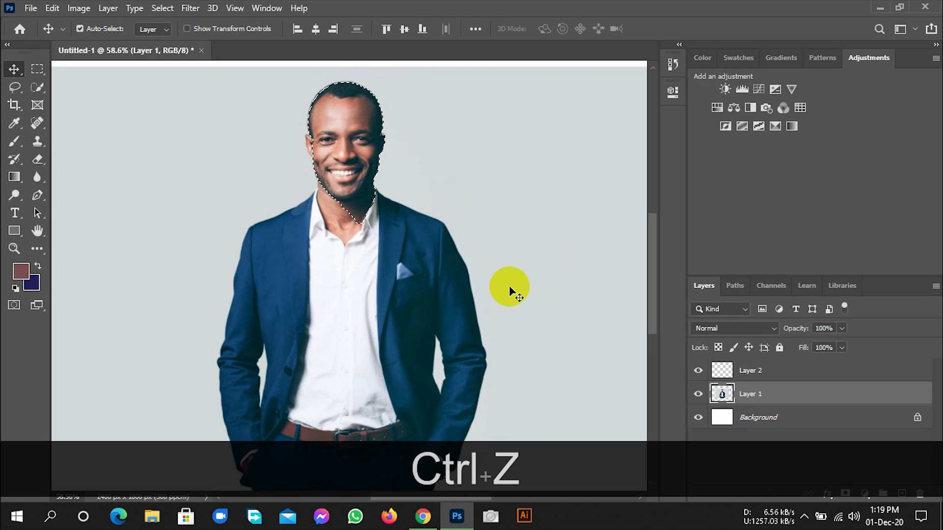
# Step: Nudge the selected head slightly up and to the left on Layer 1
pyautogui.click(382, 227)
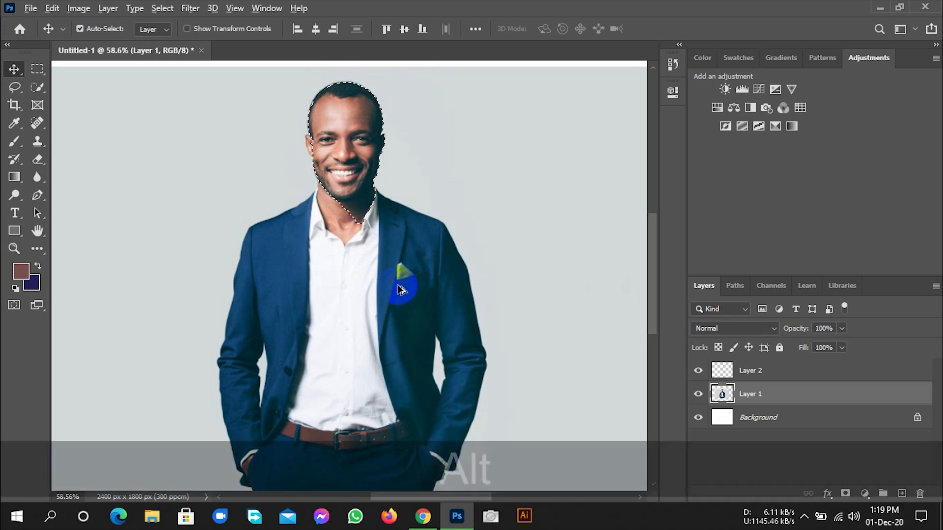
pyautogui.scroll(2, 399, 284)
pyautogui.moveTo(308, 225); pyautogui.dragTo(358, 353)
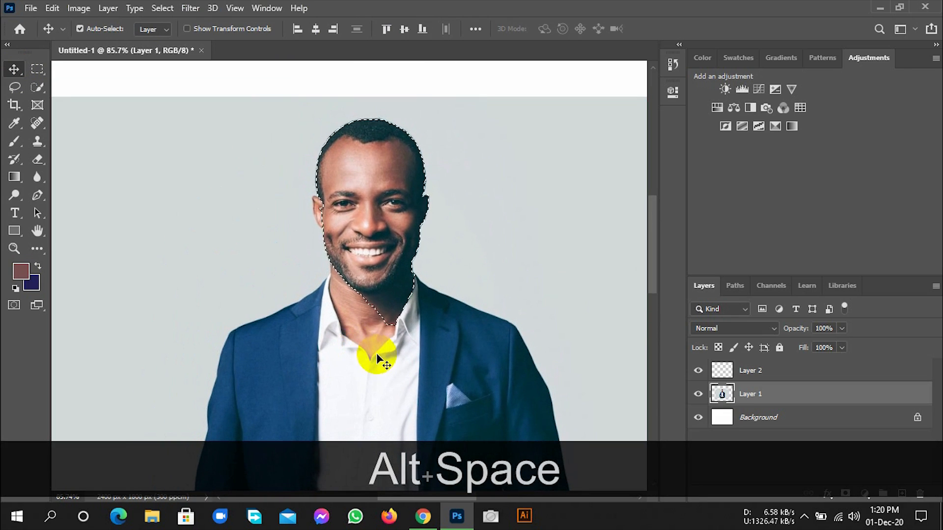
pyautogui.scroll(1, 372, 331)
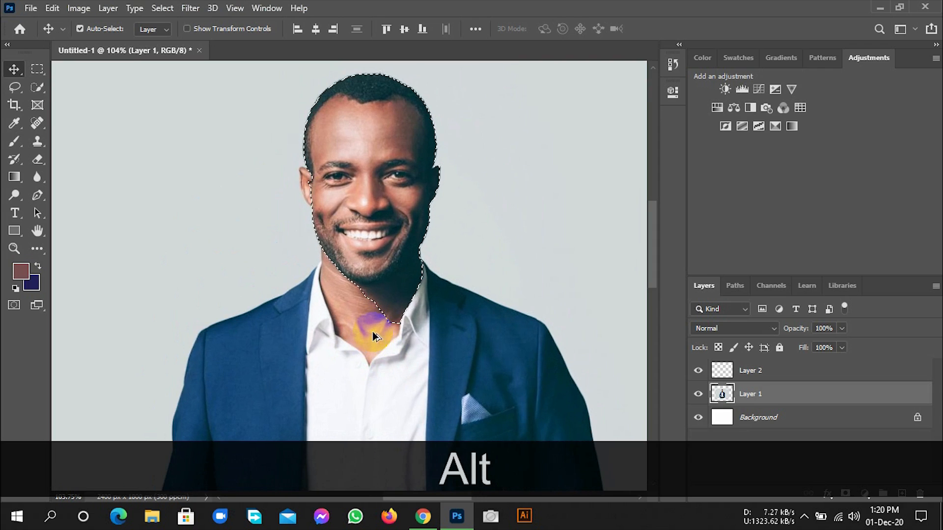
pyautogui.moveTo(399, 345); pyautogui.dragTo(314, 307)
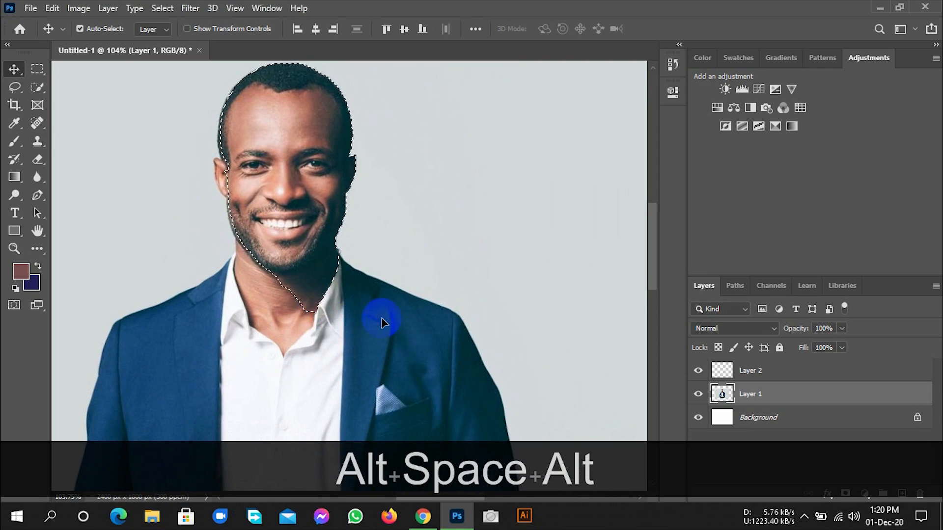
pyautogui.moveTo(312, 307); pyautogui.dragTo(307, 302)
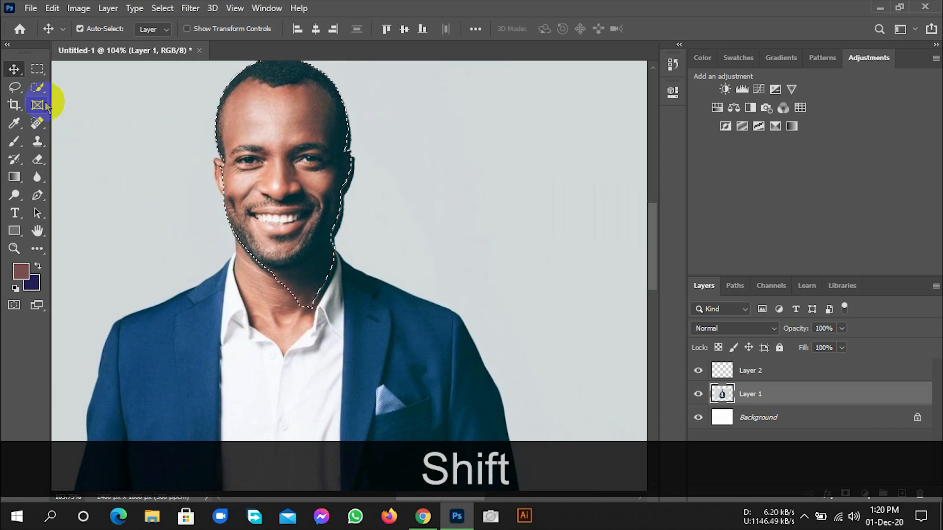
# Step: Add the man's neck, shirt collar and jacket to the selection with the Quick Selection tool, and undo the last jacket additions
pyautogui.click(40, 81)
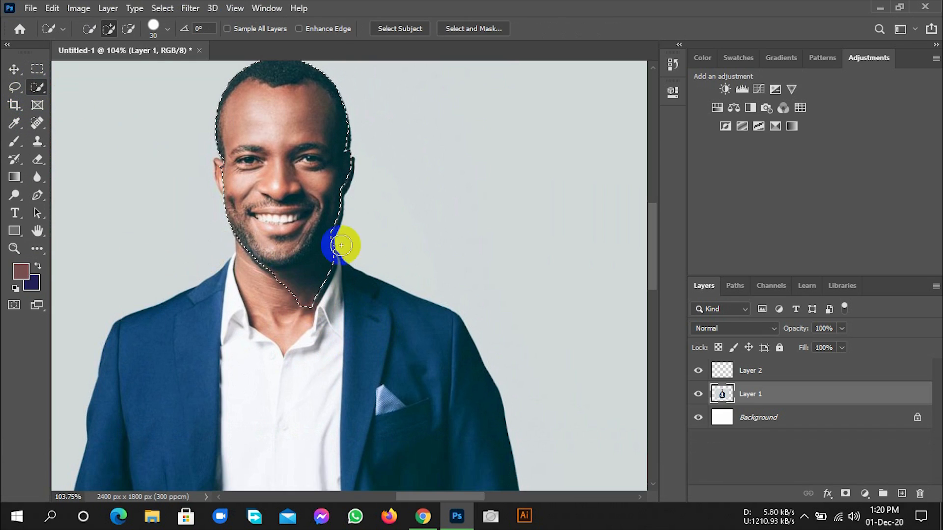
pyautogui.moveTo(307, 318); pyautogui.dragTo(295, 257)
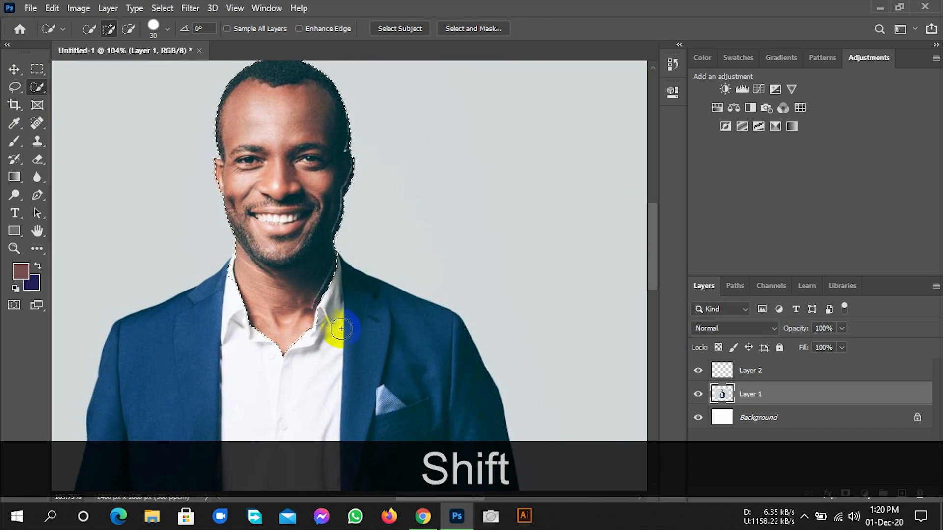
pyautogui.moveTo(328, 320); pyautogui.dragTo(301, 313)
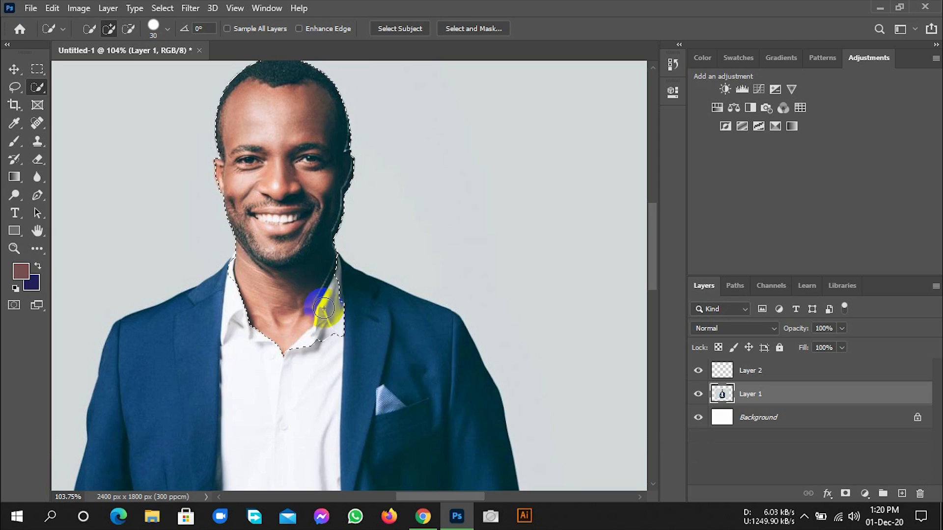
pyautogui.moveTo(378, 364); pyautogui.dragTo(410, 393)
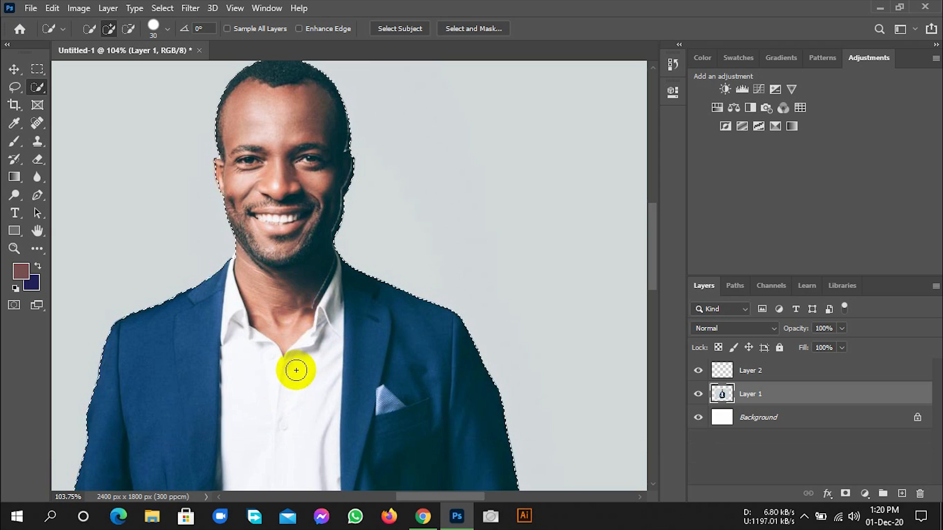
pyautogui.hotkey('ctrl', 'z')
pyautogui.hotkey('ctrl', 'z')
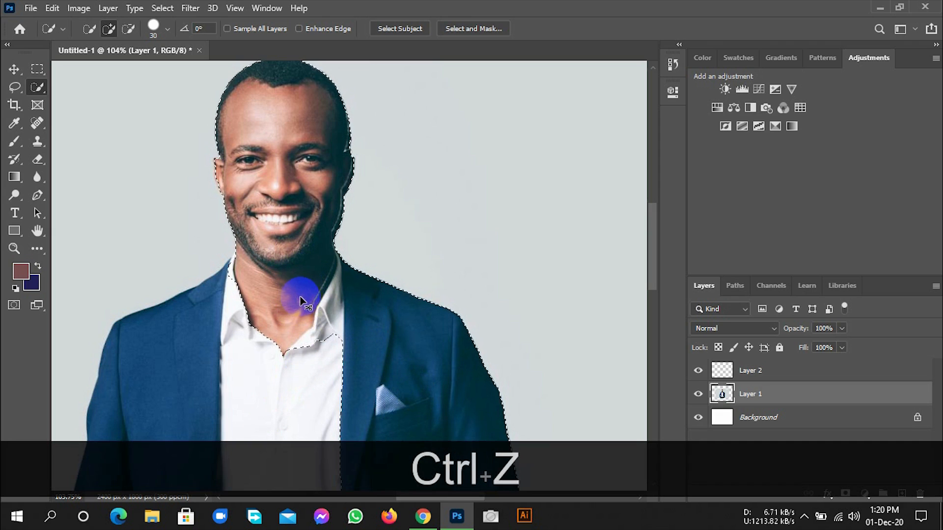
pyautogui.moveTo(345, 376)
pyautogui.mouseDown()
pyautogui.moveTo(327, 339)
pyautogui.moveTo(362, 334)
pyautogui.moveTo(384, 303)
pyautogui.moveTo(381, 286)
pyautogui.moveTo(342, 240)
pyautogui.moveTo(275, 244)
pyautogui.moveTo(245, 226)
pyautogui.moveTo(318, 232)
pyautogui.moveTo(386, 263)
pyautogui.mouseUp()
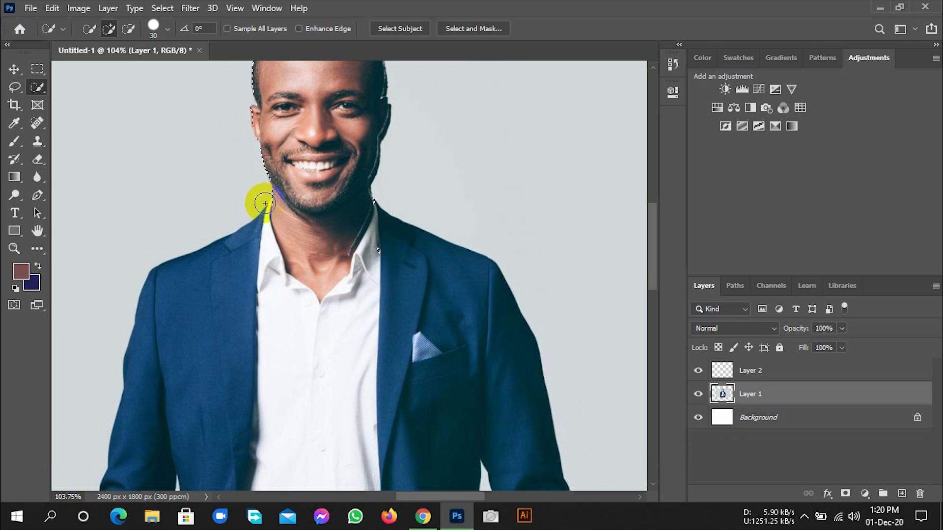
# Step: Subtract the area beside the man's ear and cheek from the selection, and add the middle of his face down to the neck
pyautogui.press('alt')
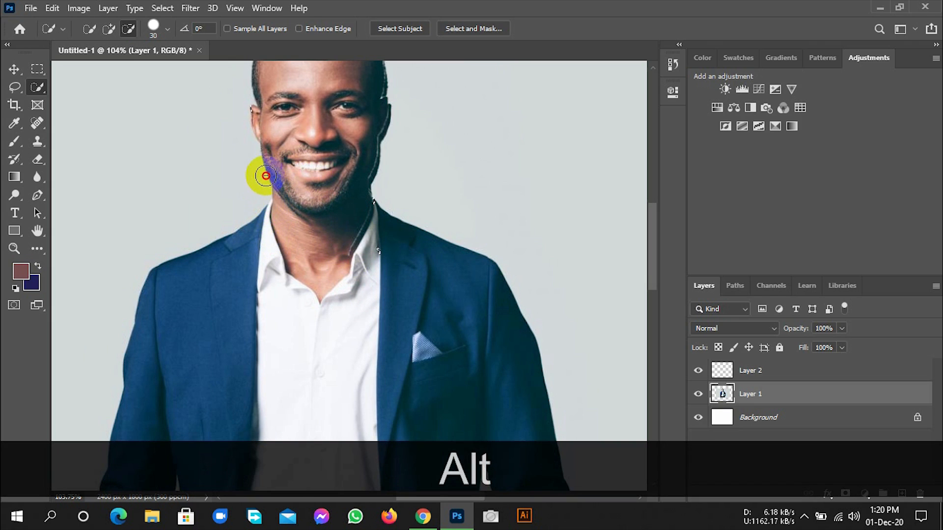
pyautogui.keyDown('alt'); pyautogui.click(255, 118); pyautogui.keyUp('alt')
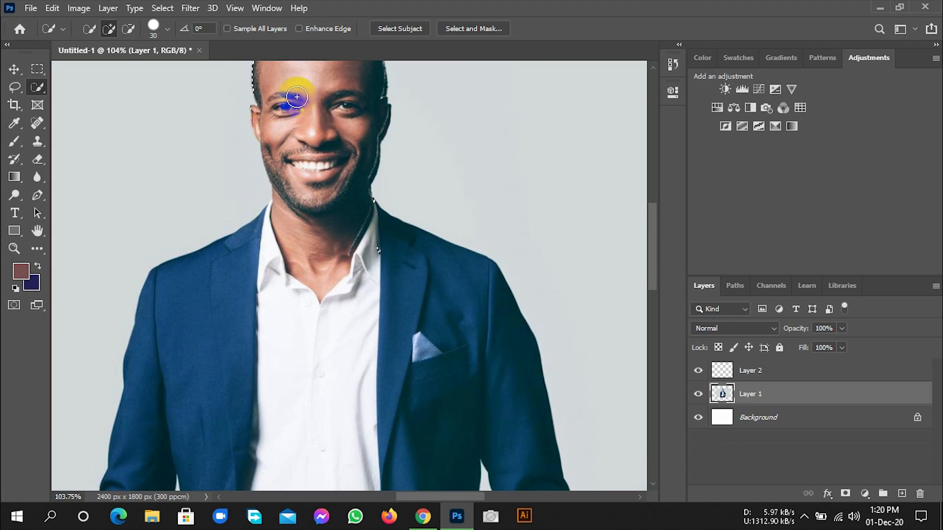
pyautogui.moveTo(309, 147); pyautogui.dragTo(328, 182)
pyautogui.moveTo(362, 189)
pyautogui.mouseDown()
pyautogui.moveTo(375, 179)
pyautogui.moveTo(390, 244)
pyautogui.moveTo(372, 228)
pyautogui.mouseUp()
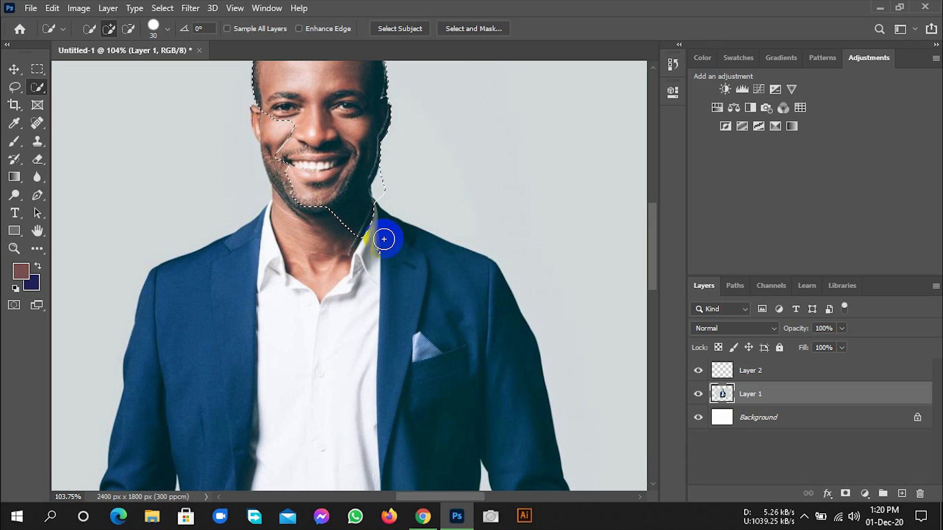
# Step: Shrink the Quick Selection brush to size 8 and enlarge it again to size 25
pyautogui.press('[')
pyautogui.press('[')
pyautogui.press('[')
pyautogui.press('[')
pyautogui.press('[')
pyautogui.press('[')
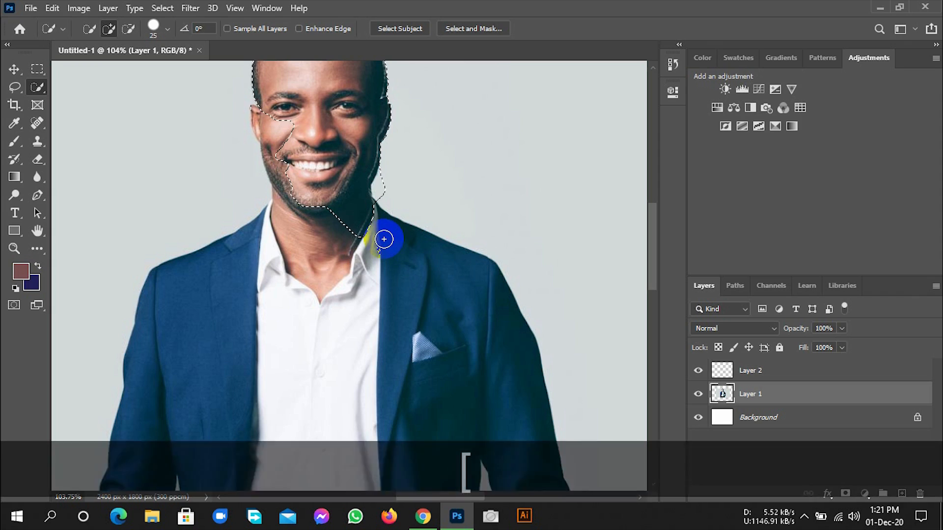
pyautogui.moveTo(384, 239); pyautogui.dragTo(359, 229)
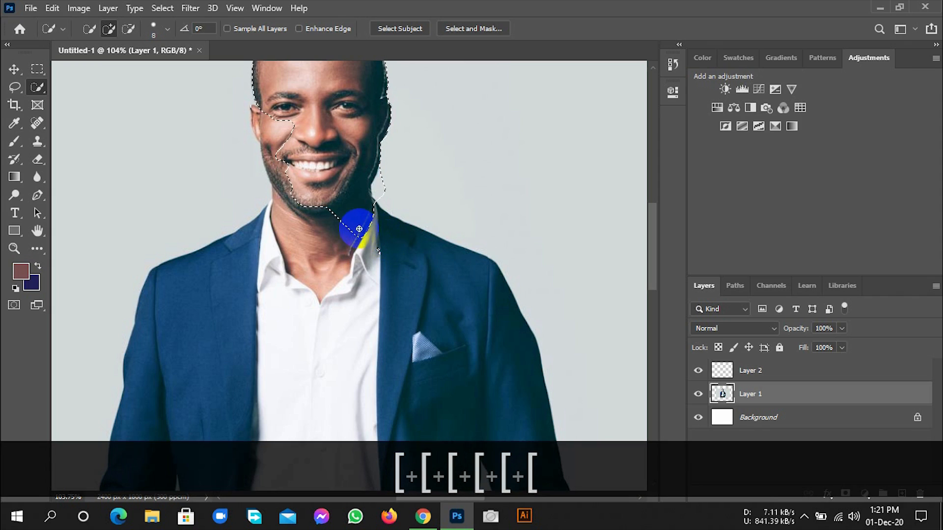
pyautogui.press(']')
pyautogui.press(']')
pyautogui.press(']')
pyautogui.press(']')
pyautogui.press(']')
pyautogui.press(']')
pyautogui.press(']')
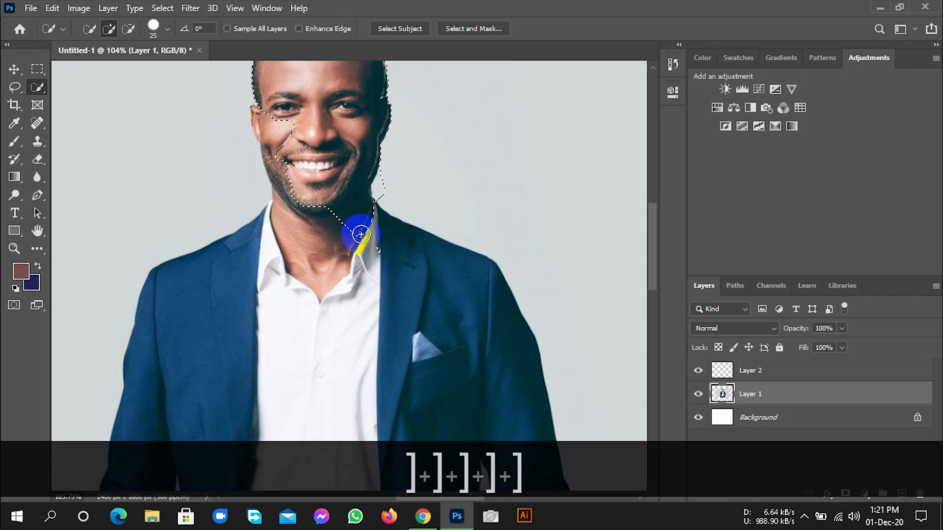
# Step: Set the Quick Selection brush size to 15
pyautogui.press(']')
pyautogui.press(']')
pyautogui.press('[')
pyautogui.press('[')
pyautogui.press('[')
pyautogui.press('[')
pyautogui.press('[')
pyautogui.press('[')
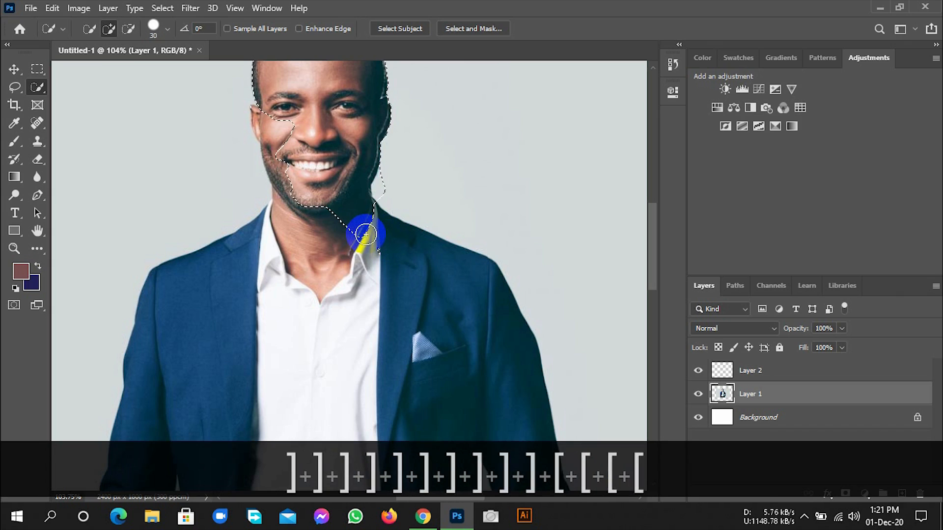
pyautogui.press('[')
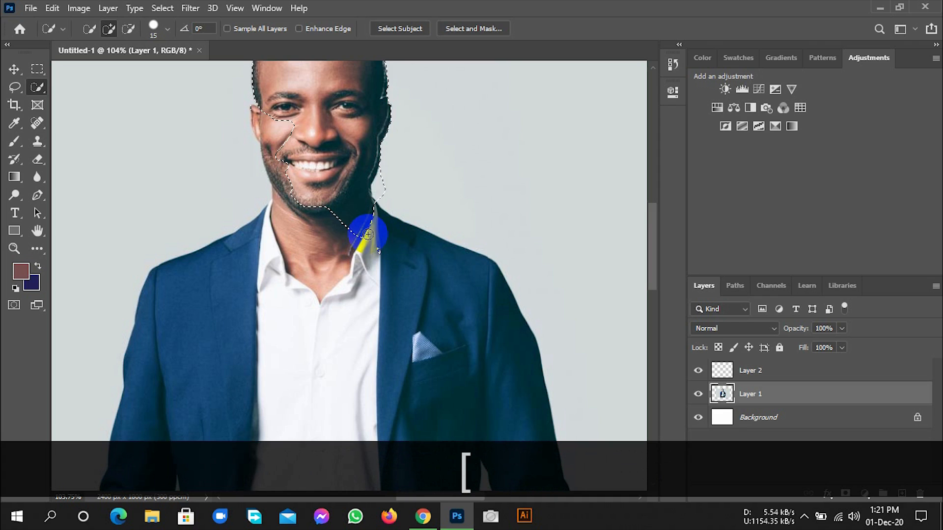
# Step: Subtract the neck, collar edge and background beside the jaw from the selection, and add the rest of the face down to the jawline
pyautogui.press('alt')
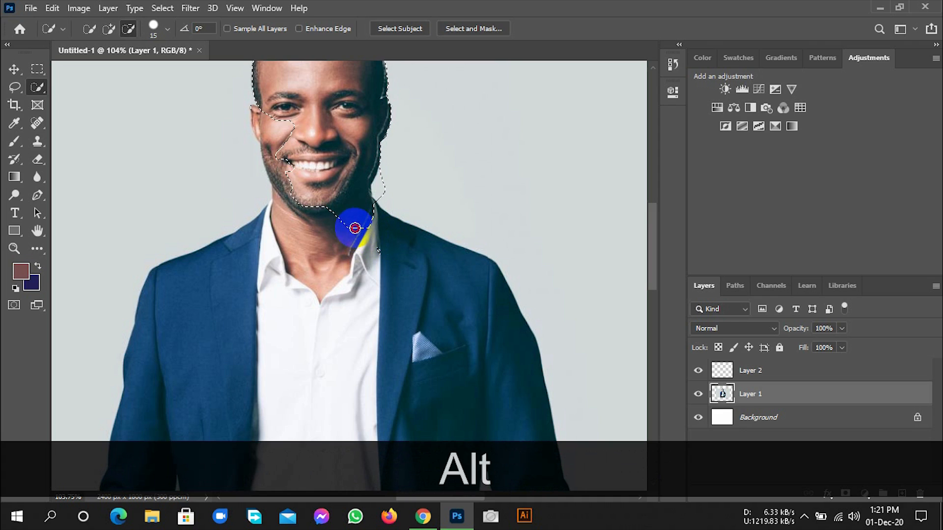
pyautogui.moveTo(354, 206); pyautogui.dragTo(362, 195)
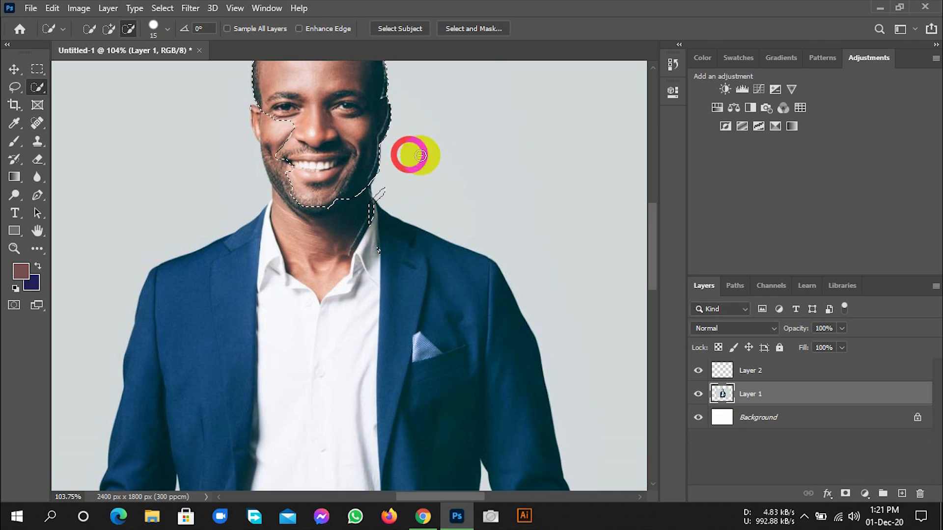
pyautogui.press('alt')
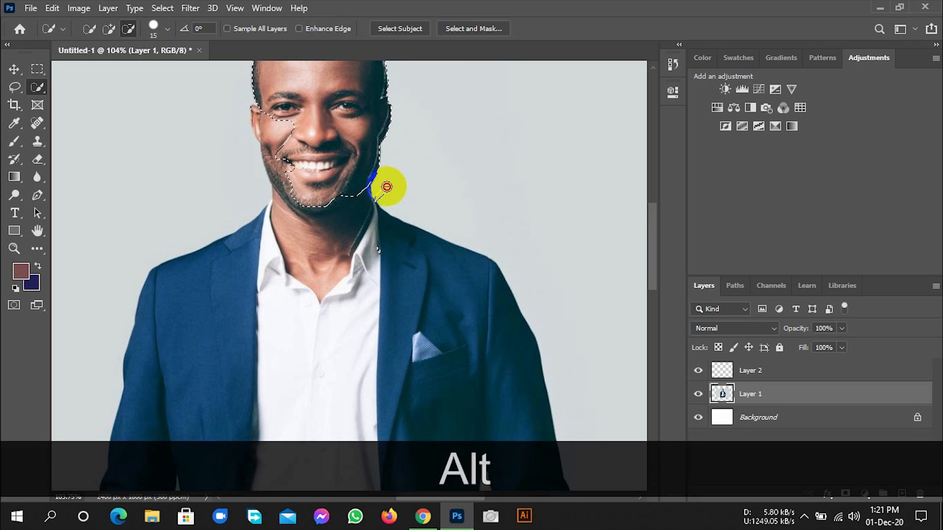
pyautogui.moveTo(372, 236); pyautogui.dragTo(385, 267)
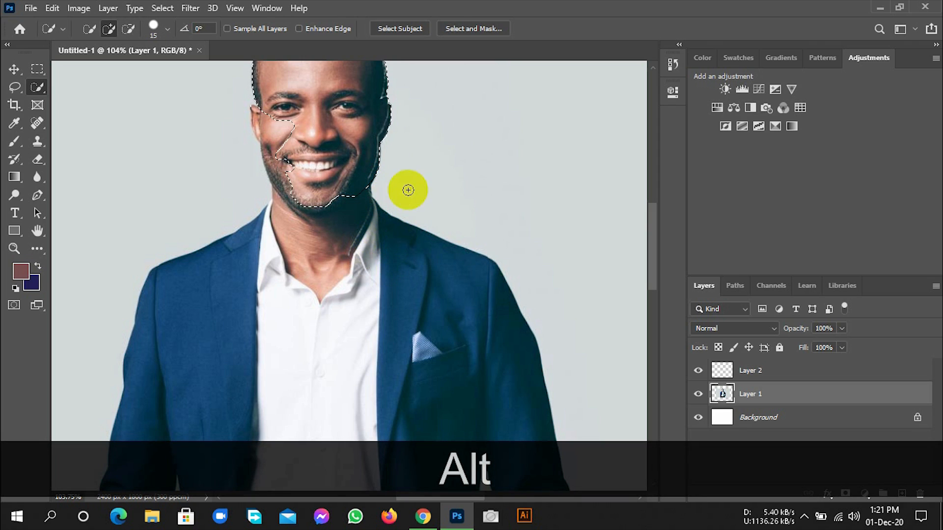
pyautogui.moveTo(330, 123); pyautogui.dragTo(327, 116)
pyautogui.moveTo(269, 109)
pyautogui.mouseDown()
pyautogui.moveTo(290, 192)
pyautogui.moveTo(259, 146)
pyautogui.moveTo(266, 124)
pyautogui.moveTo(277, 126)
pyautogui.mouseUp()
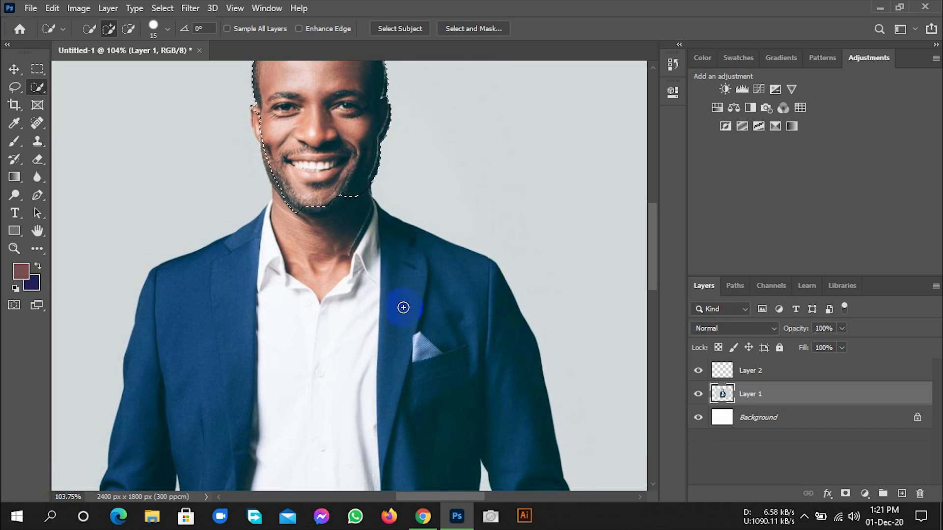
# Step: Add the background gap between the jacket and the arm beside the pocket square to the Quick Selection
pyautogui.scroll(-3, 432, 352)
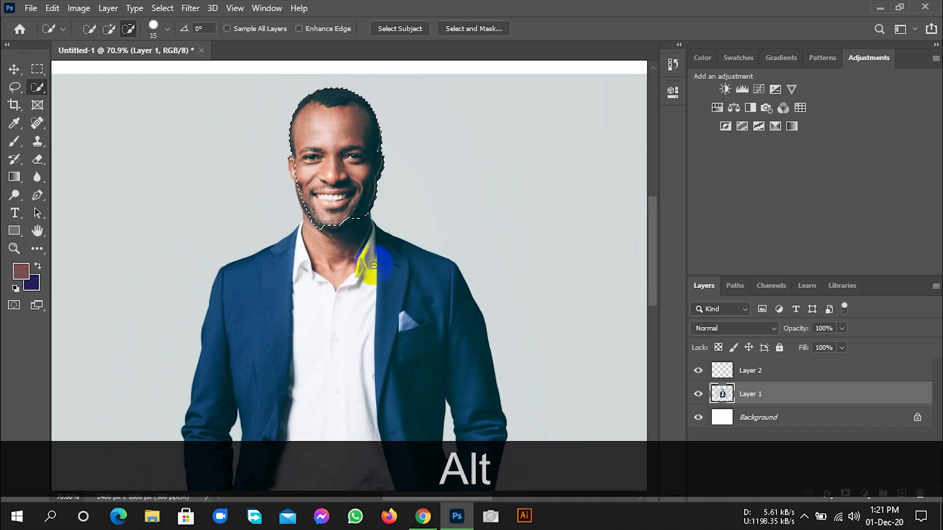
pyautogui.moveTo(463, 420)
pyautogui.mouseDown()
pyautogui.moveTo(394, 276)
pyautogui.moveTo(393, 255)
pyautogui.mouseUp()
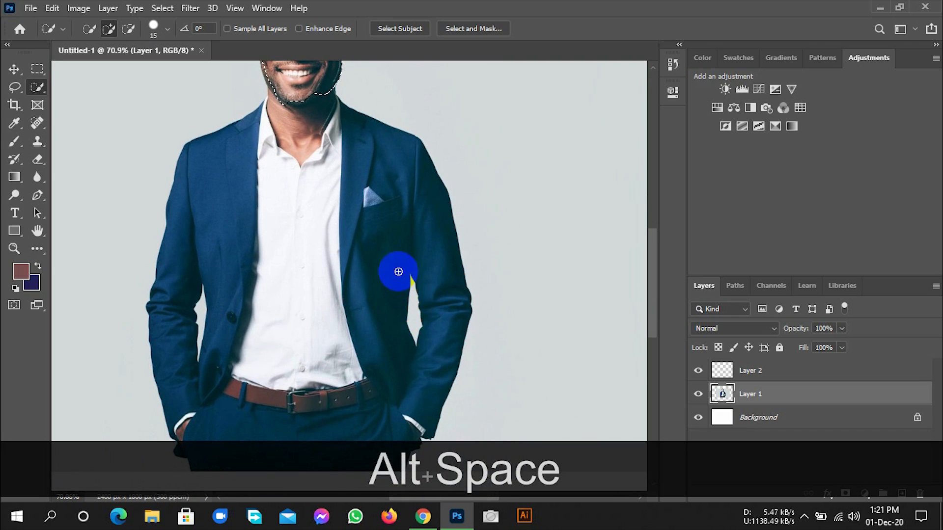
pyautogui.press('shift')
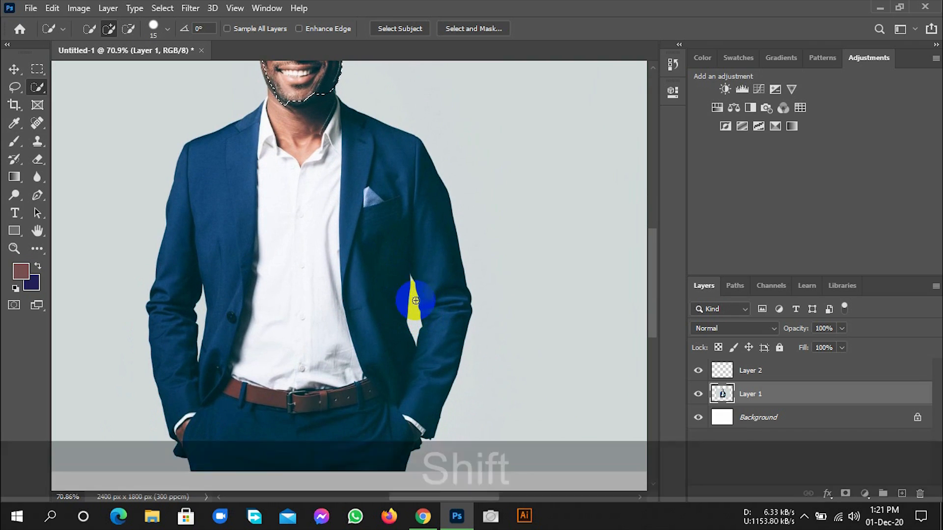
pyautogui.moveTo(416, 293); pyautogui.dragTo(411, 305)
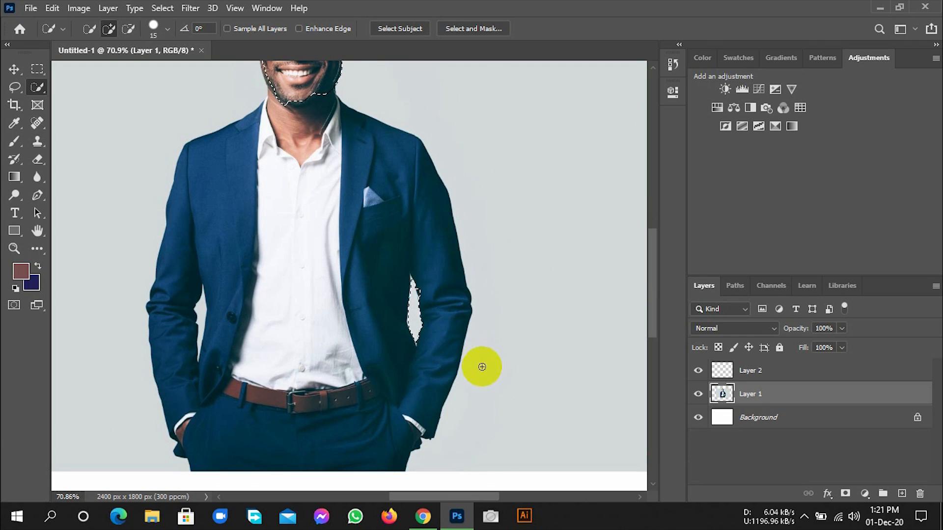
pyautogui.click(445, 393)
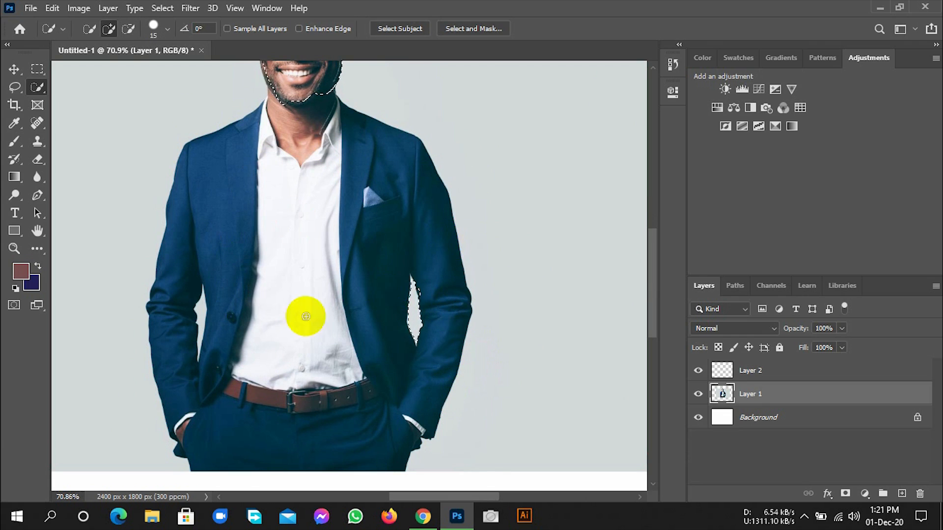
# Step: Use the Magic Wand at tolerance 32 to select the white shirt, the dark jacket areas and the lighter jacket front in turn
pyautogui.rightClick(37, 87)
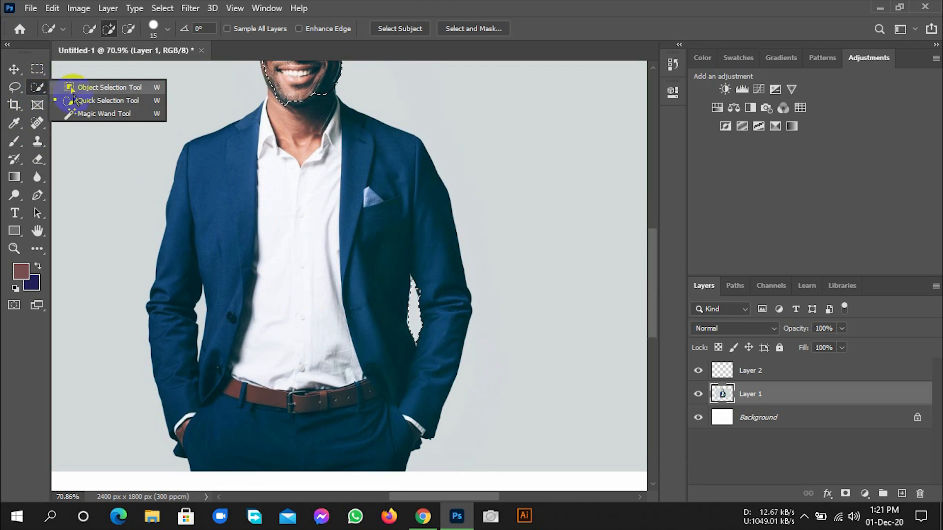
pyautogui.click(109, 116)
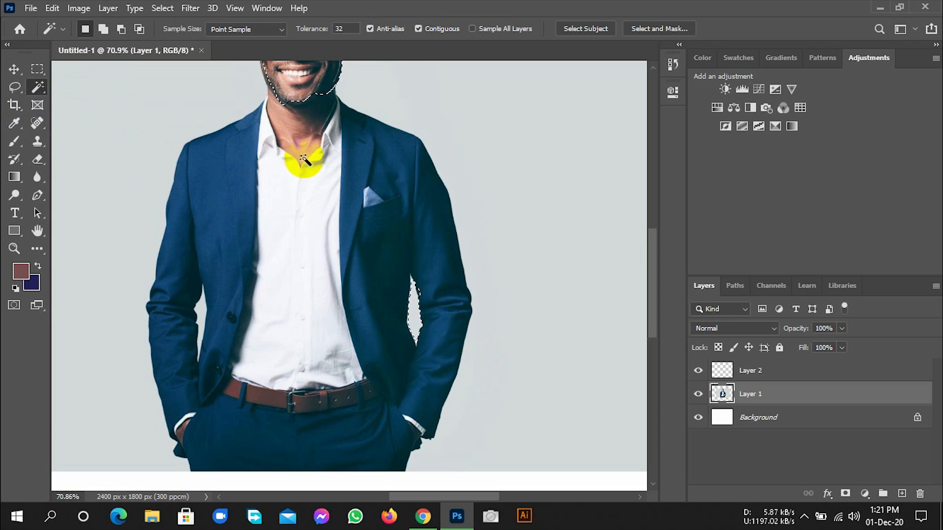
pyautogui.click(299, 118)
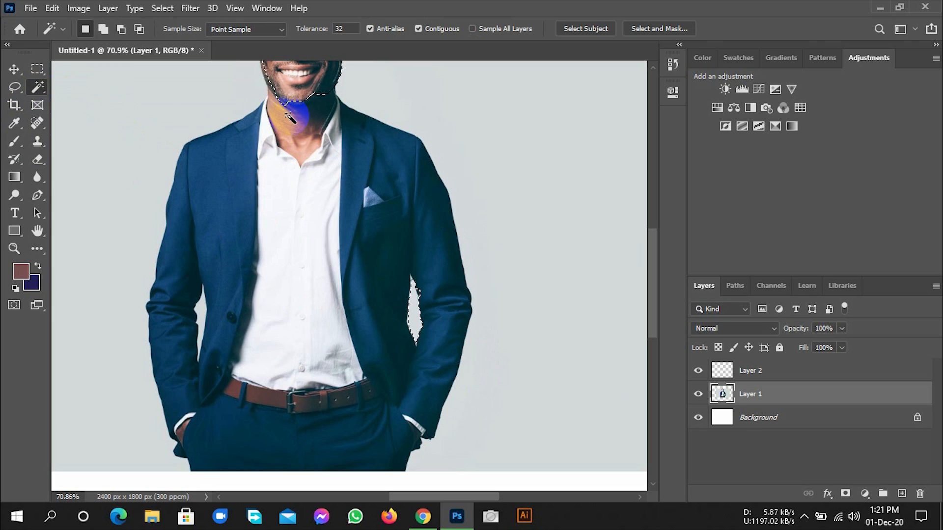
pyautogui.click(274, 167)
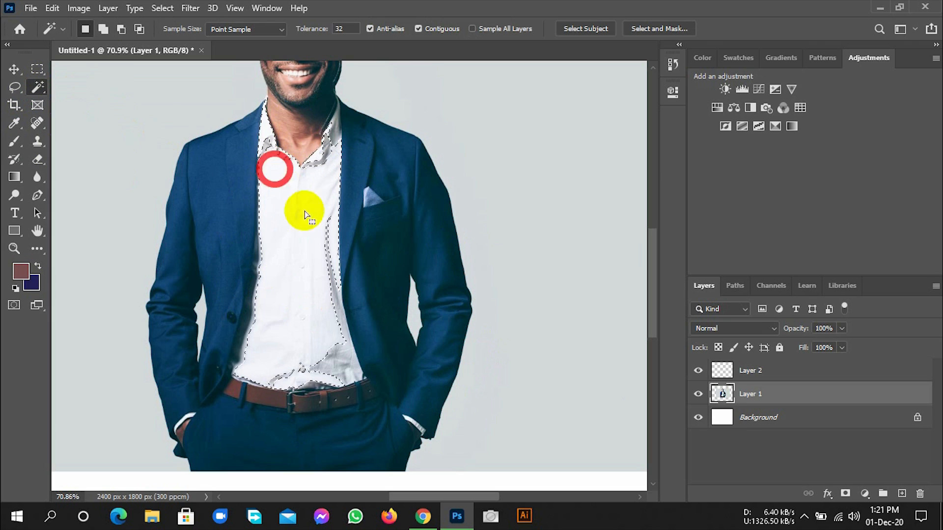
pyautogui.click(385, 270)
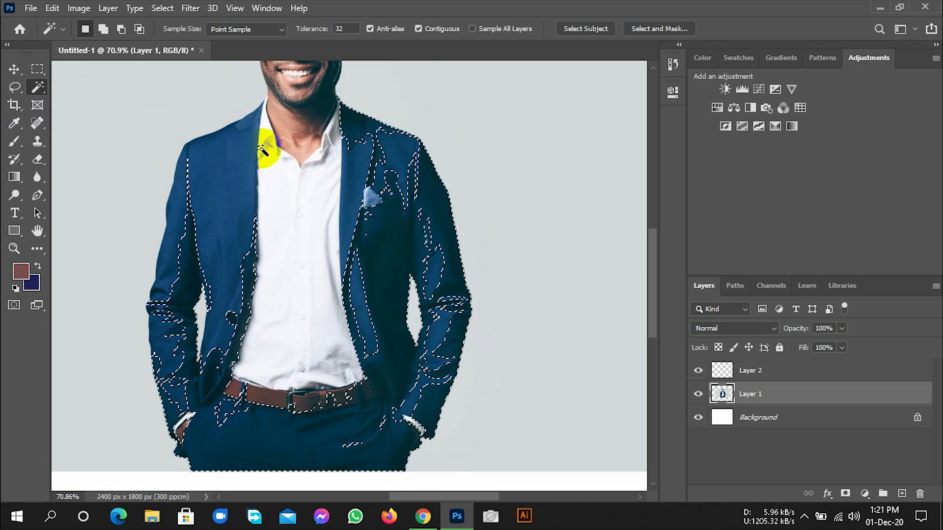
pyautogui.click(235, 168)
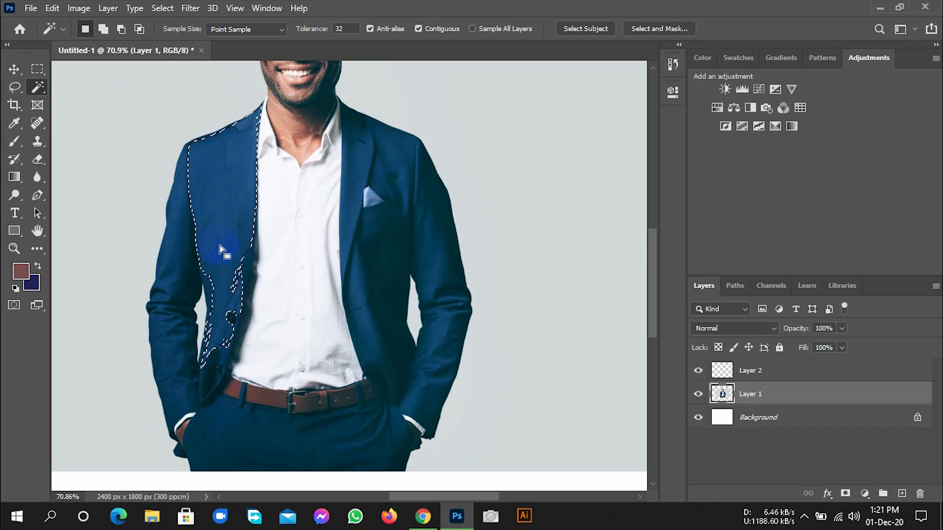
pyautogui.click(432, 308)
# Step: Select the white shirt with the Magic Wand and add its shaded folds just above the belt to the selection
pyautogui.click(295, 197)
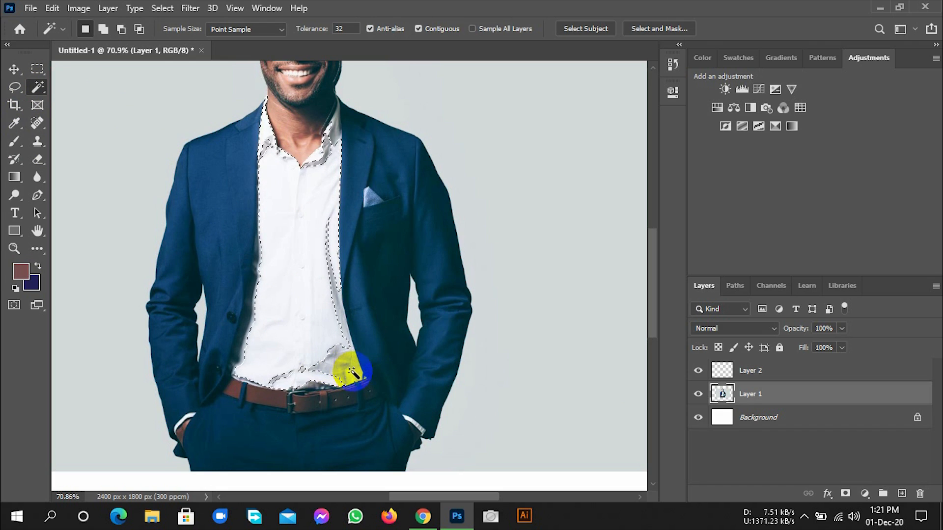
pyautogui.press('shift')
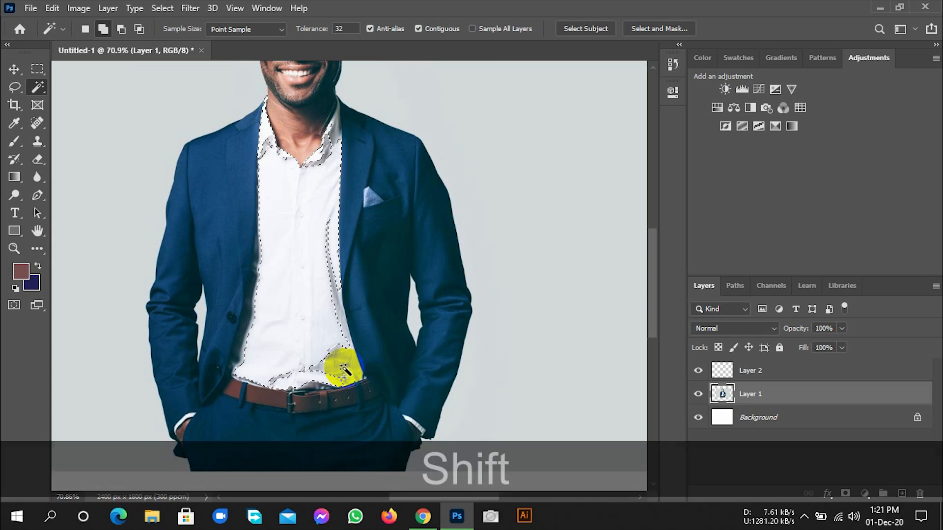
pyautogui.keyDown('shift'); pyautogui.click(348, 369); pyautogui.keyUp('shift')
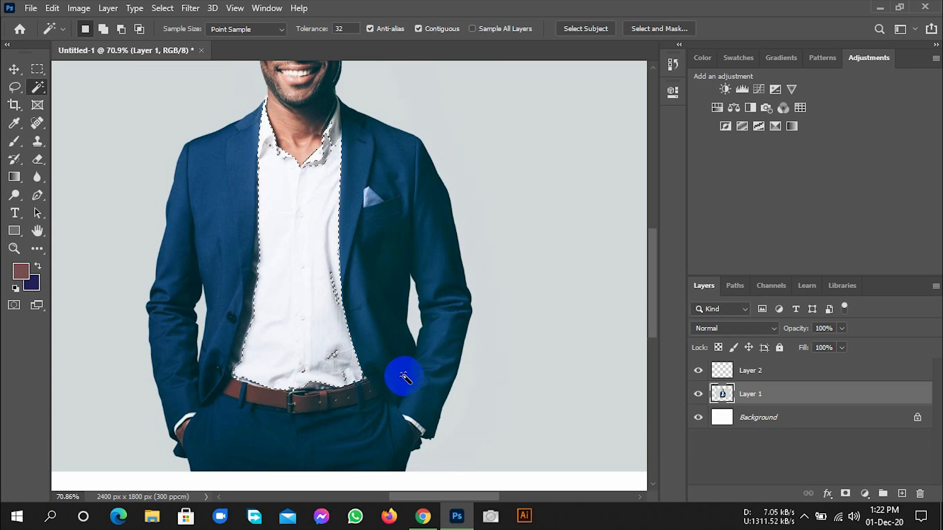
pyautogui.click(342, 379)
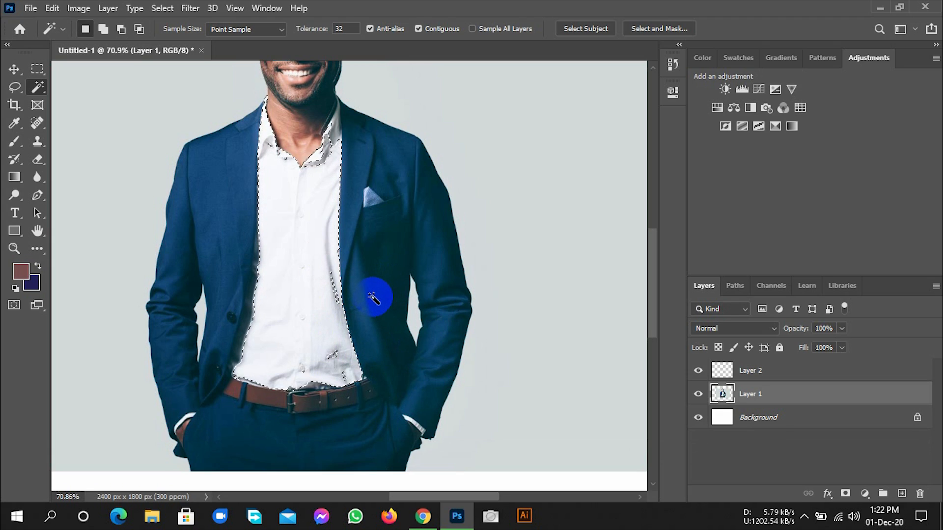
pyautogui.press('alt')
pyautogui.scroll(-2, 372, 294)
pyautogui.click(343, 288)
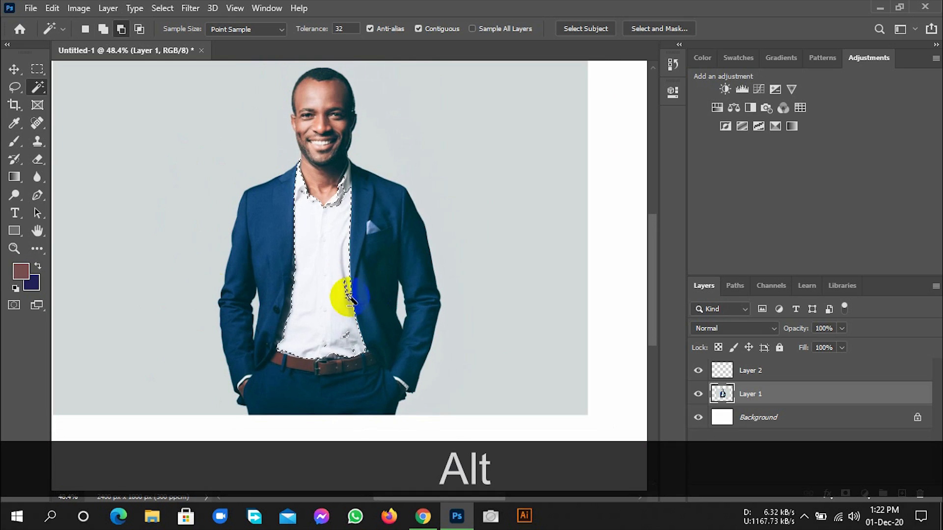
# Step: Switch to the Object Selection tool and start closing the Untitled-1 document
pyautogui.click(38, 90)
pyautogui.rightClick(39, 92)
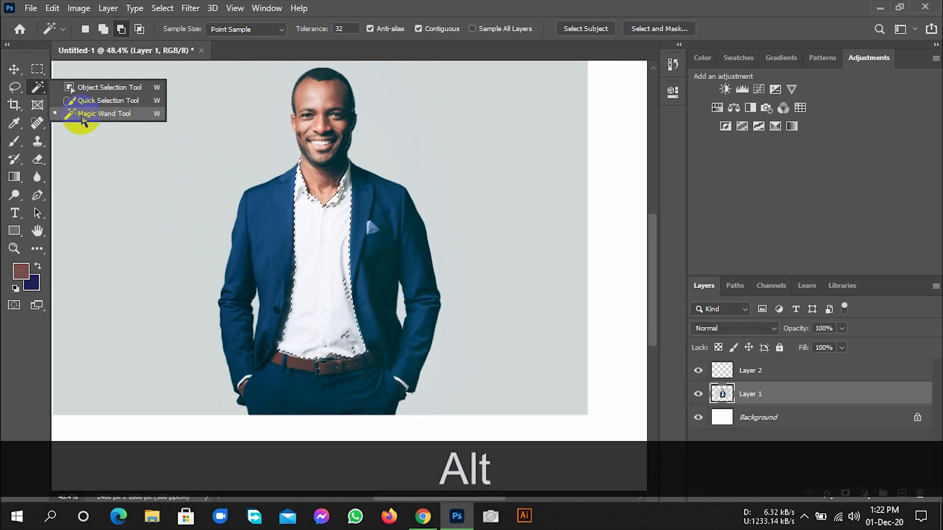
pyautogui.click(91, 87)
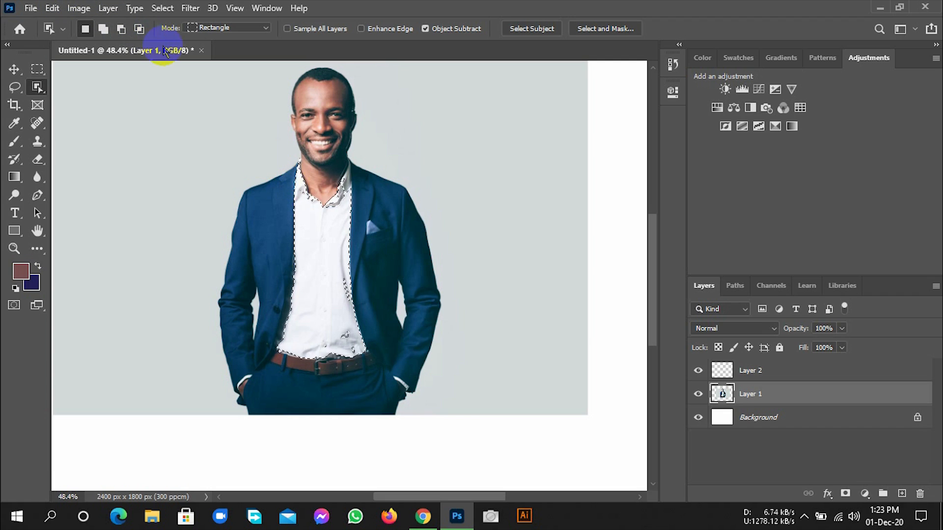
pyautogui.click(204, 51)
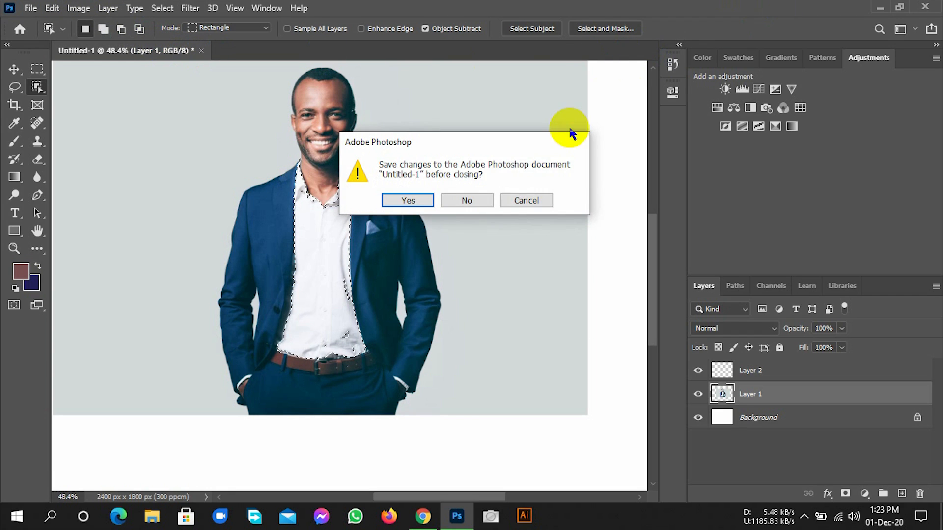